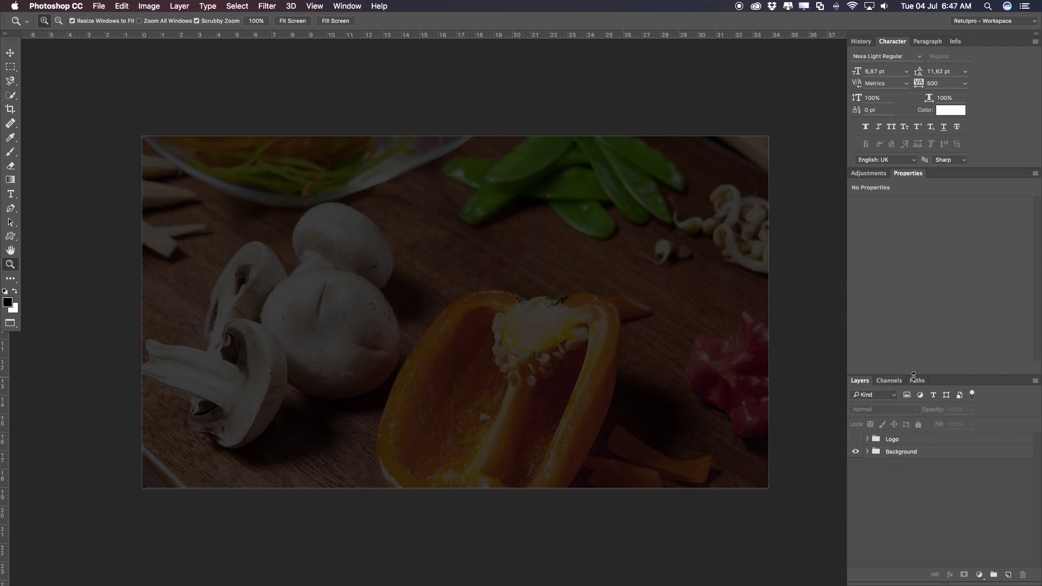
Show the Logo group and examine the layers inside the Logo and Background groups
left_click_drag(953, 376, 940, 280)
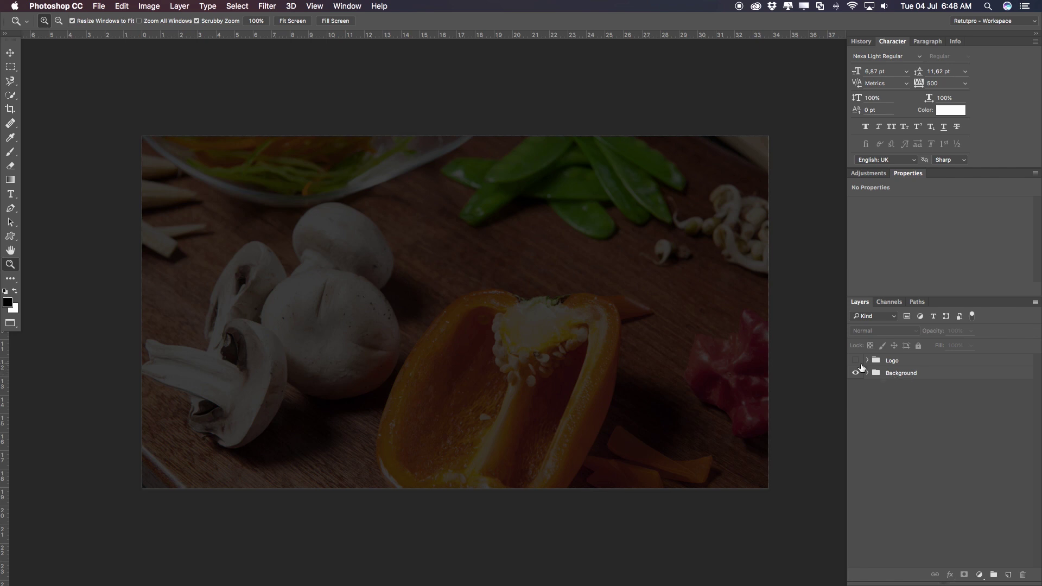
left_click(856, 361)
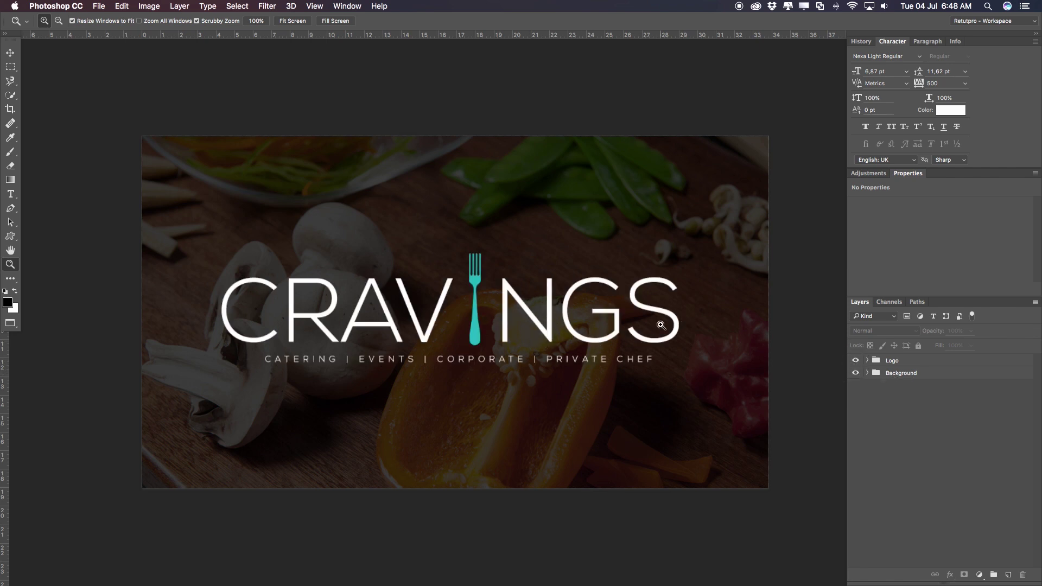
left_click(867, 361)
left_click(905, 415)
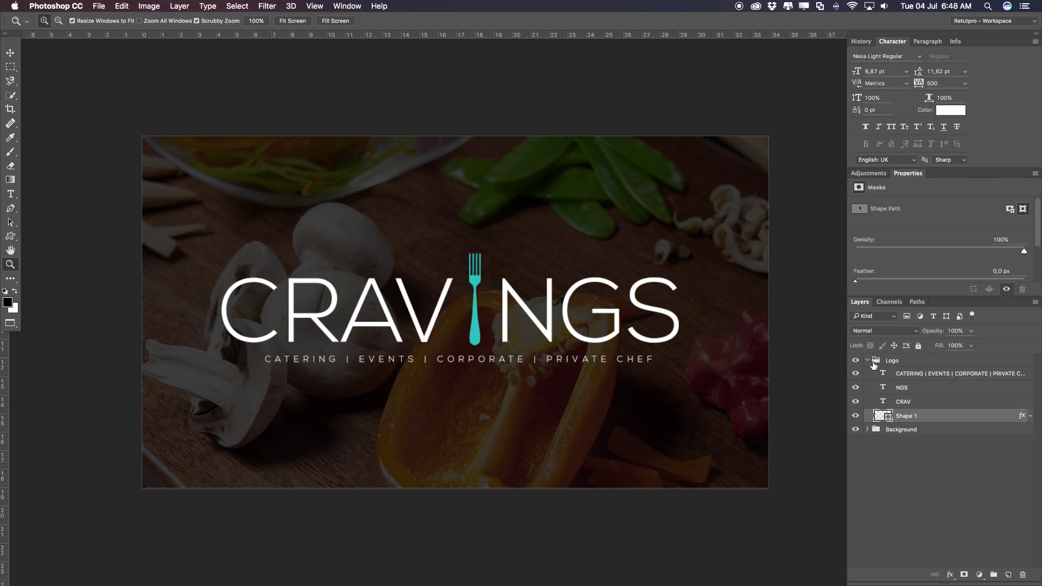
left_click(868, 362)
left_click(868, 373)
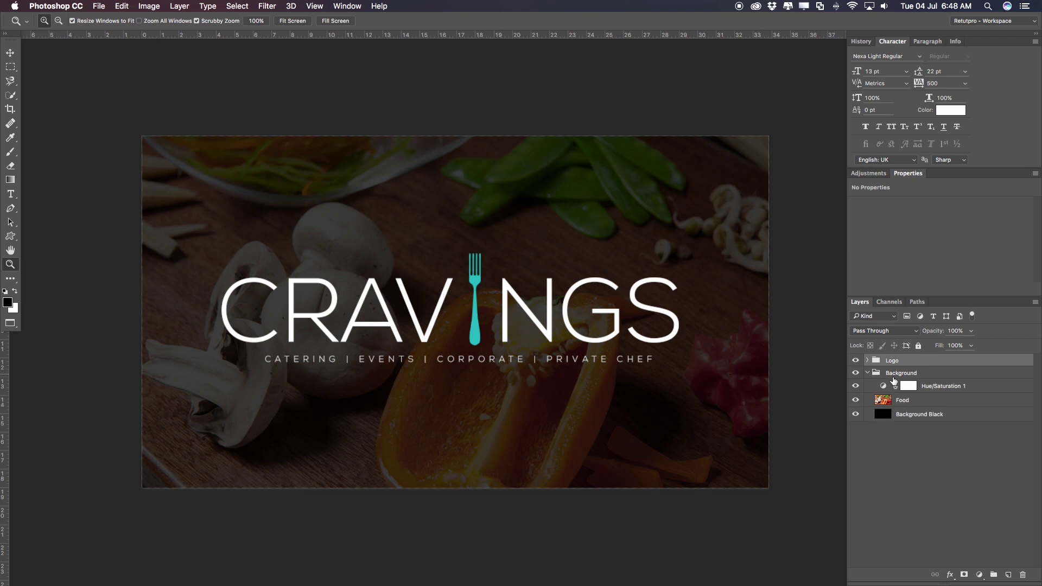
Hide the Logo group and examine the Background Black layer alone and with the Food photo layer above it
left_click(856, 361)
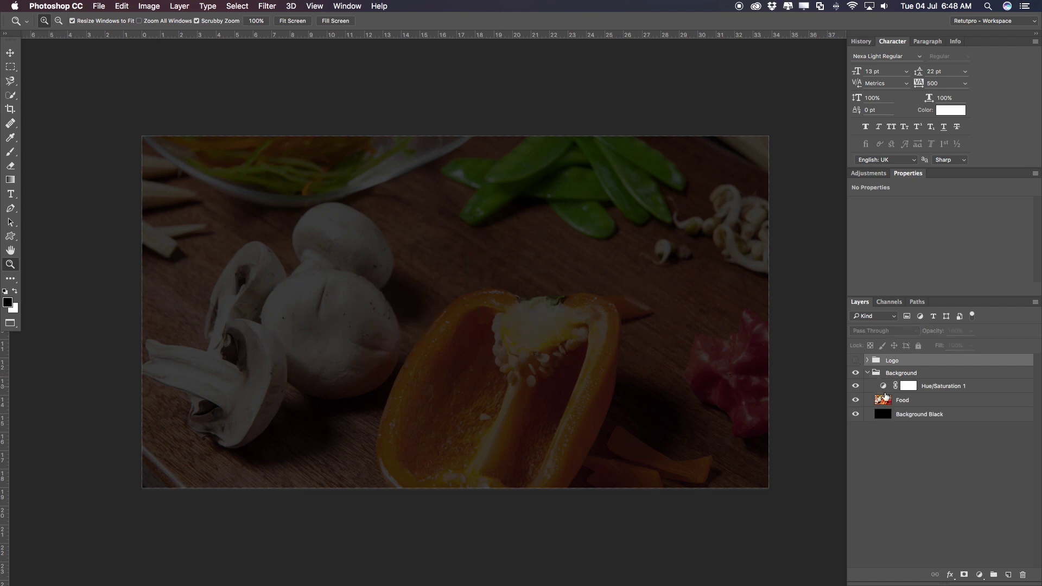
left_click_drag(856, 387, 858, 401)
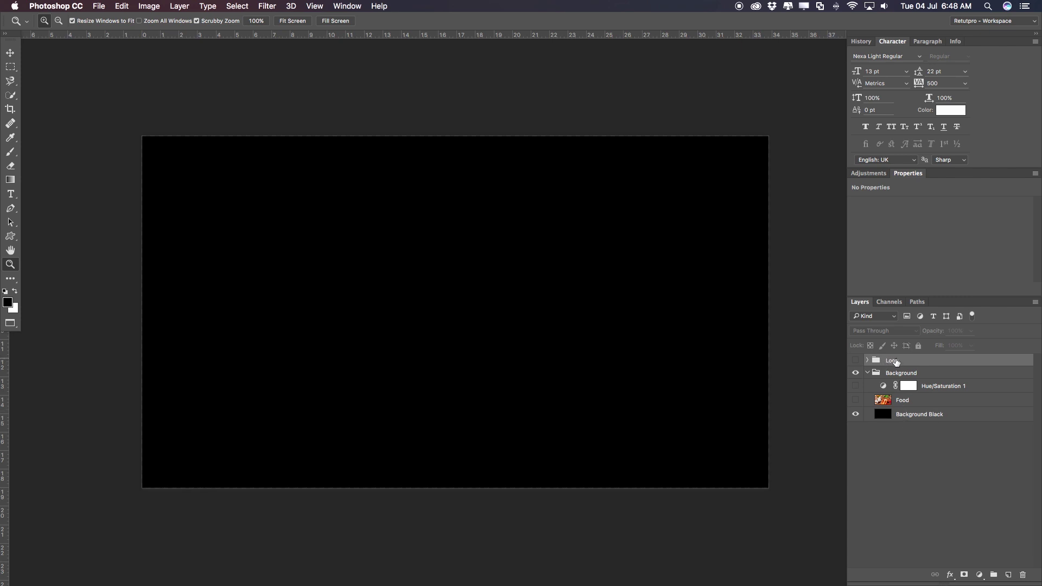
left_click(923, 414)
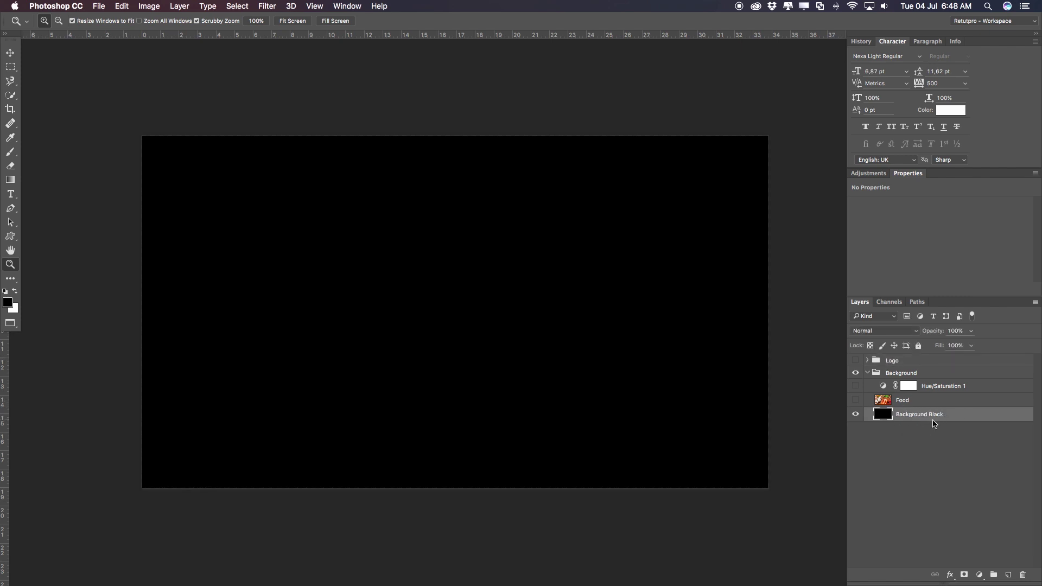
left_click(856, 416)
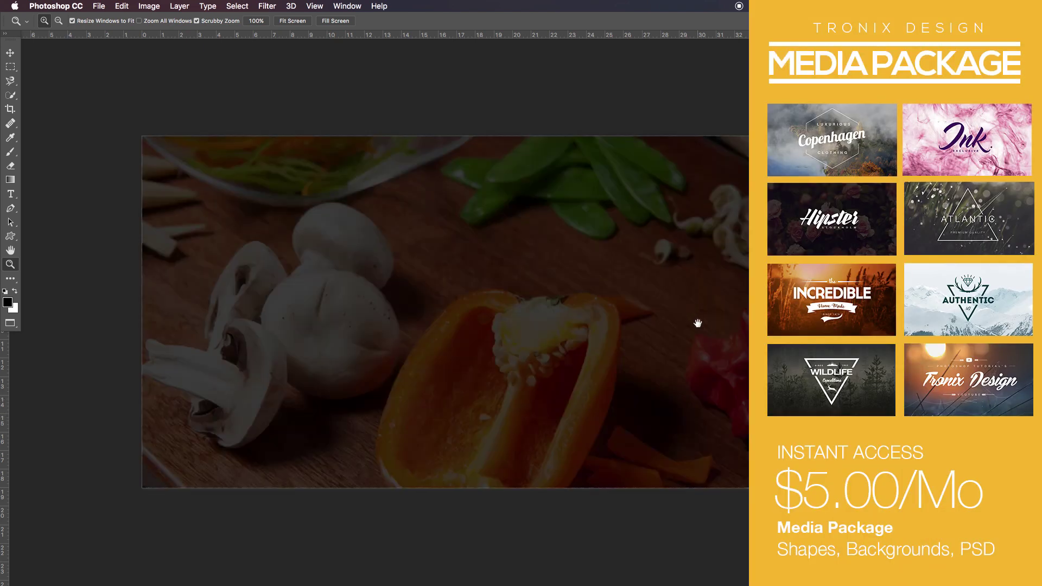
left_click_drag(698, 323, 684, 323)
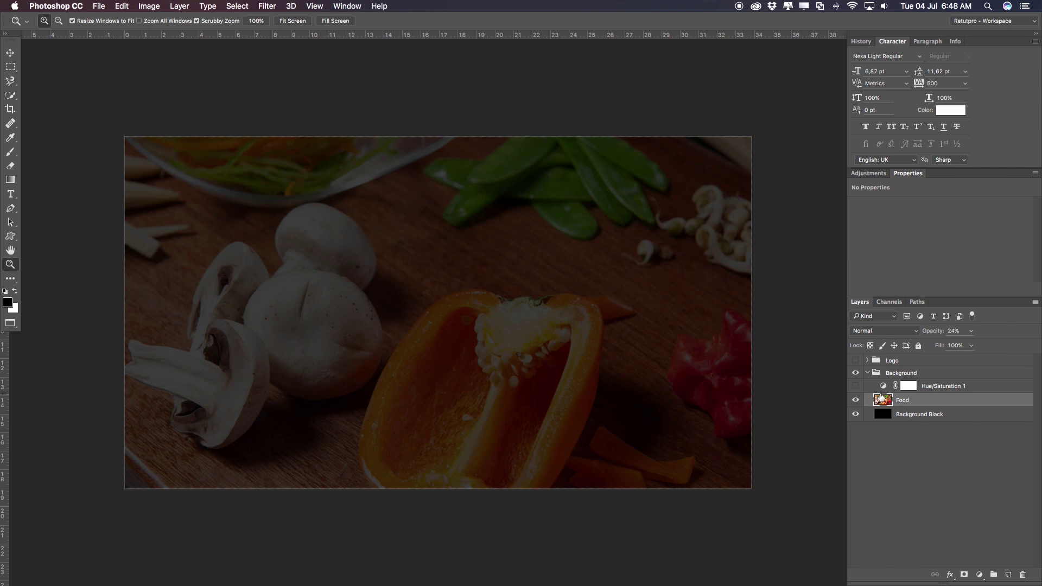
Examine the Reds range of the Hue/Saturation 1 adjustment and compare the photo with that layer off and on
left_click(954, 386)
left_click(896, 220)
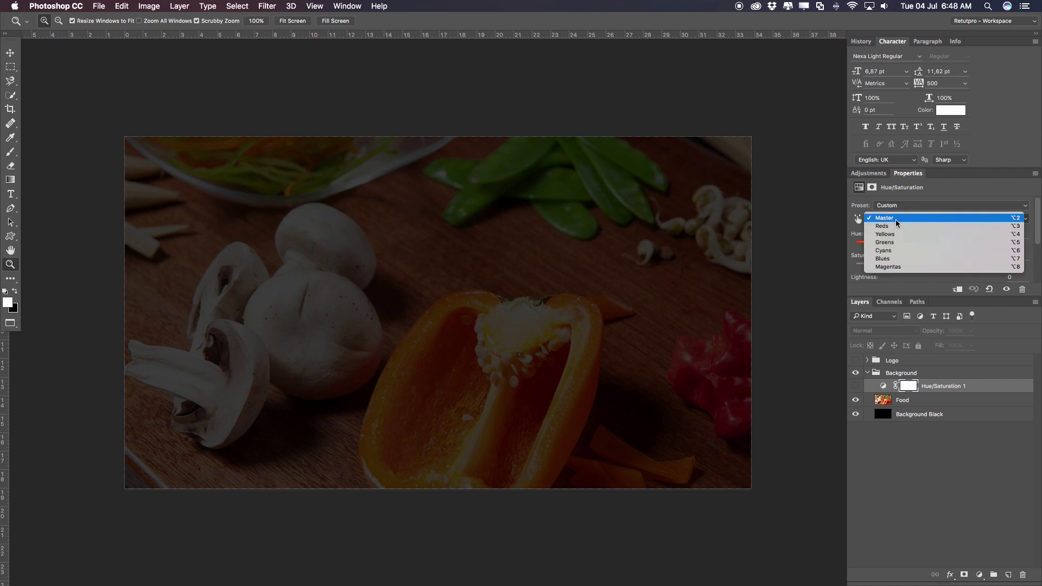
left_click(893, 226)
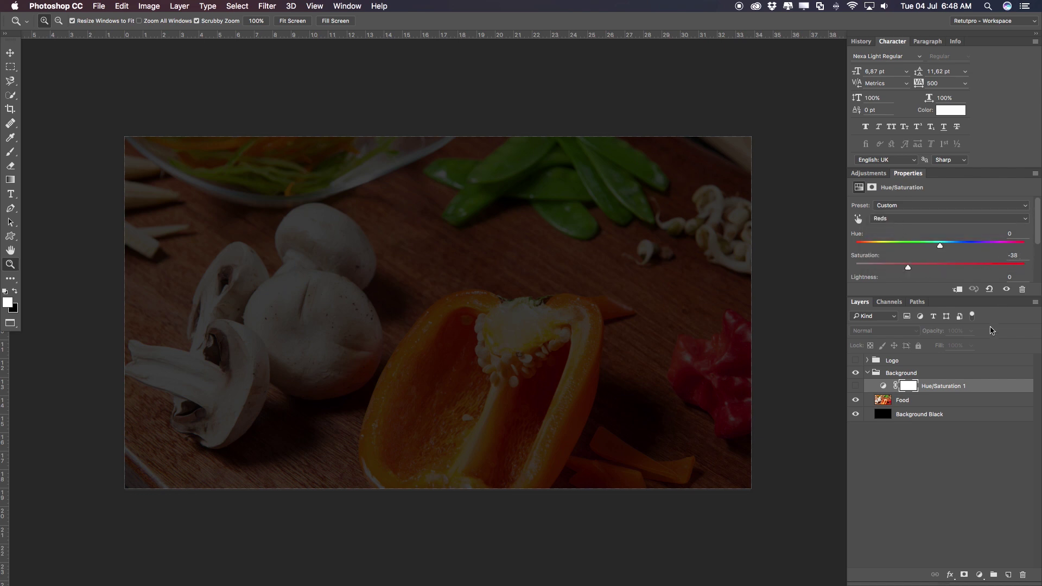
left_click(856, 386)
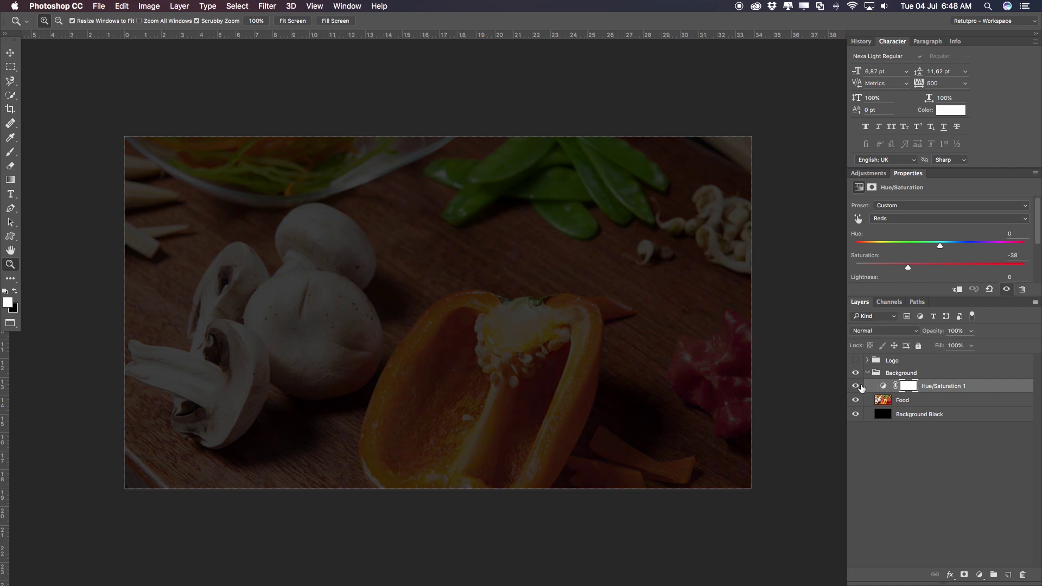
left_click(860, 387)
left_click(856, 386)
left_click(856, 386)
left_click(856, 386)
Collapse the Background group and preview the design with the Logo group shown and hidden
left_click(869, 372)
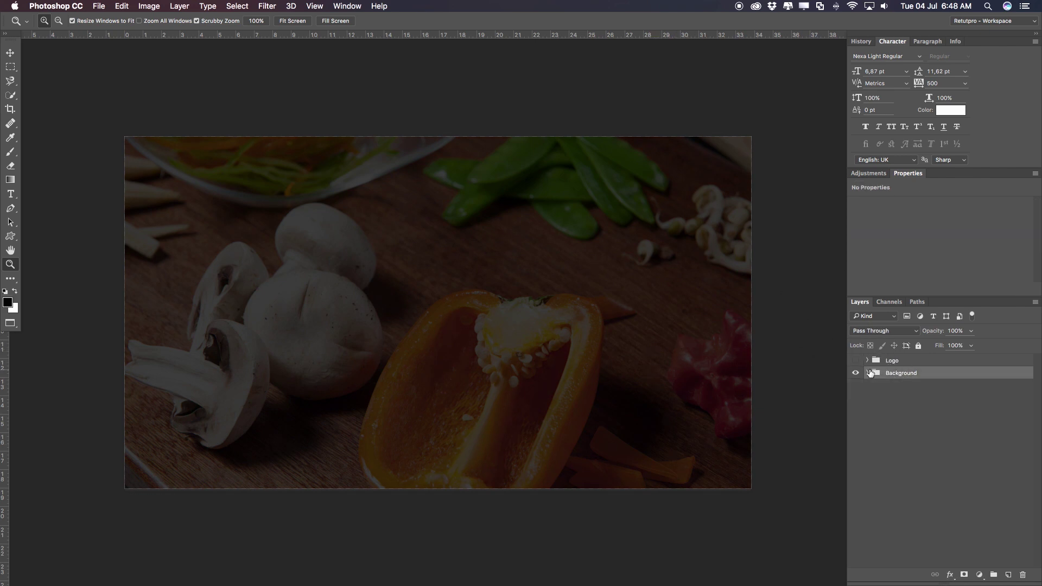
left_click(856, 360)
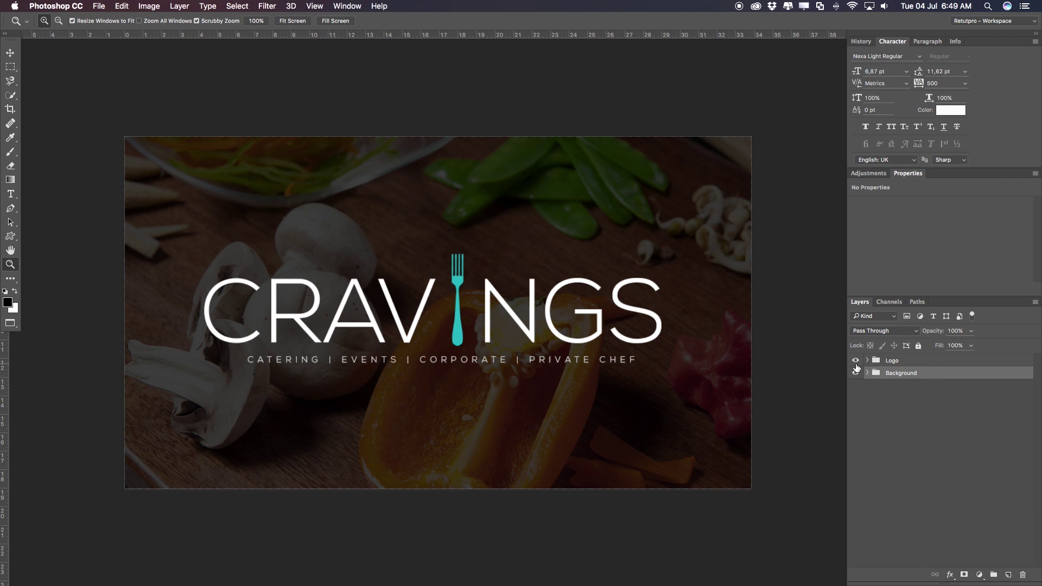
left_click(862, 361)
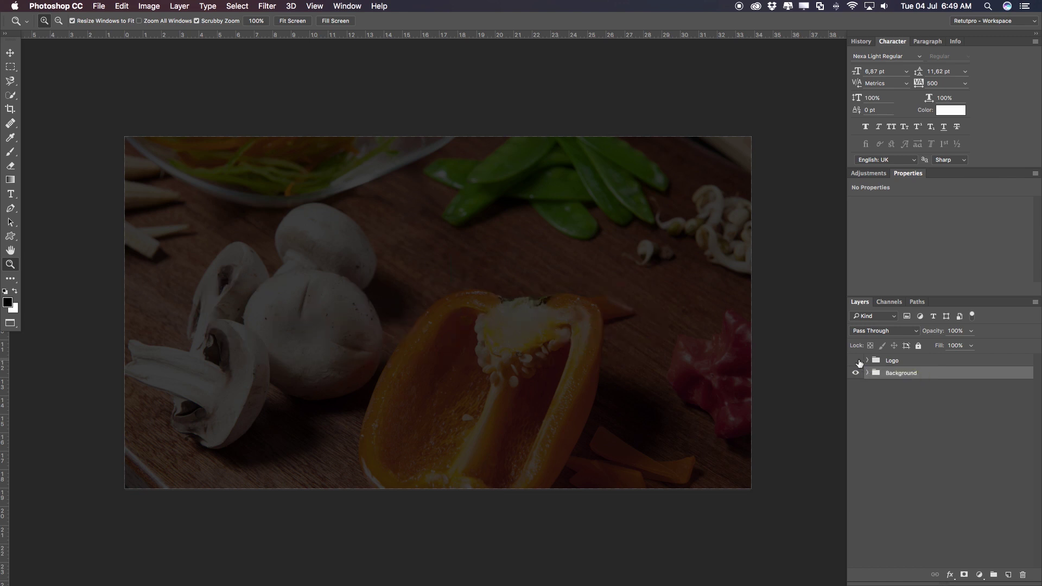
Add a horizontal guide across the middle of the canvas
left_click(312, 5)
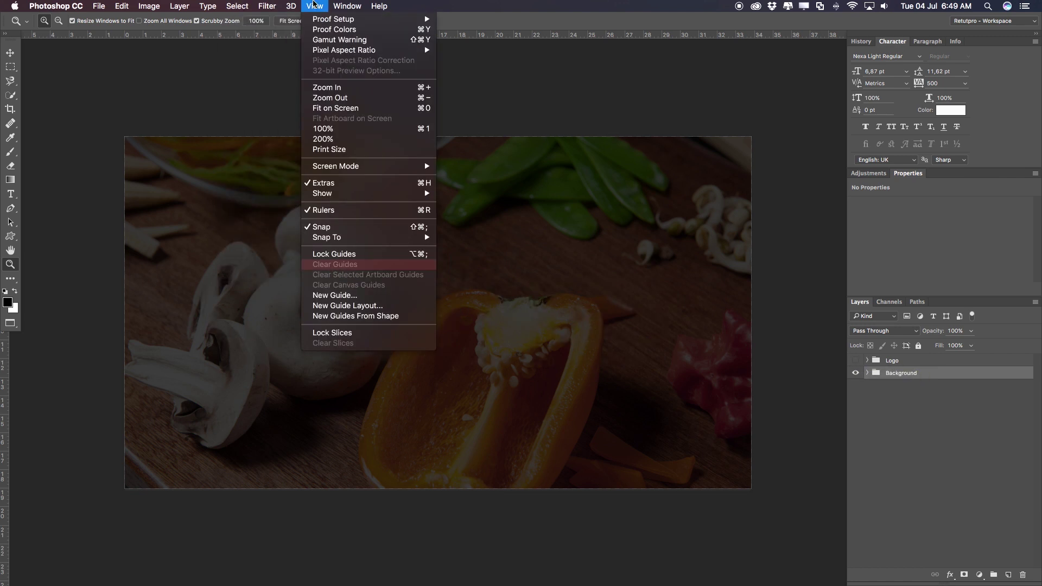
left_click(346, 295)
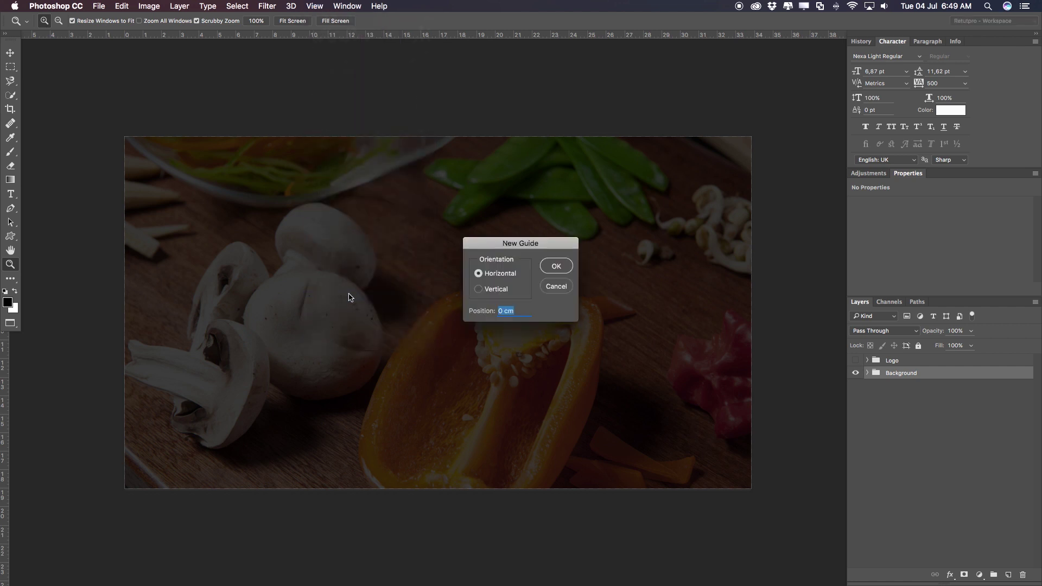
key("BackSpace")
key("Return")
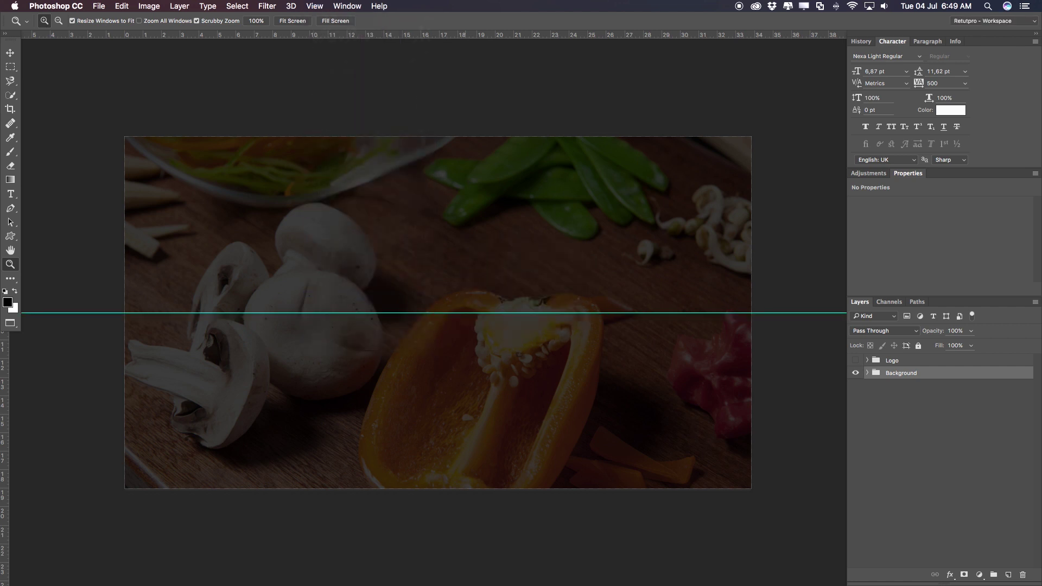
Add a vertical guide through the middle of the canvas
left_click(315, 6)
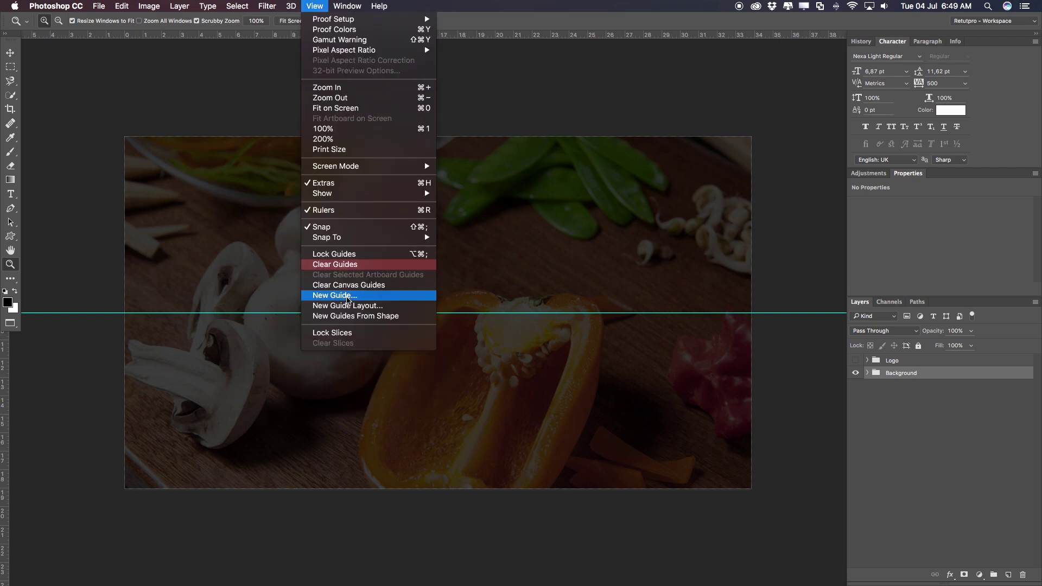
left_click(347, 300)
left_click(498, 291)
type("5")
key("Return")
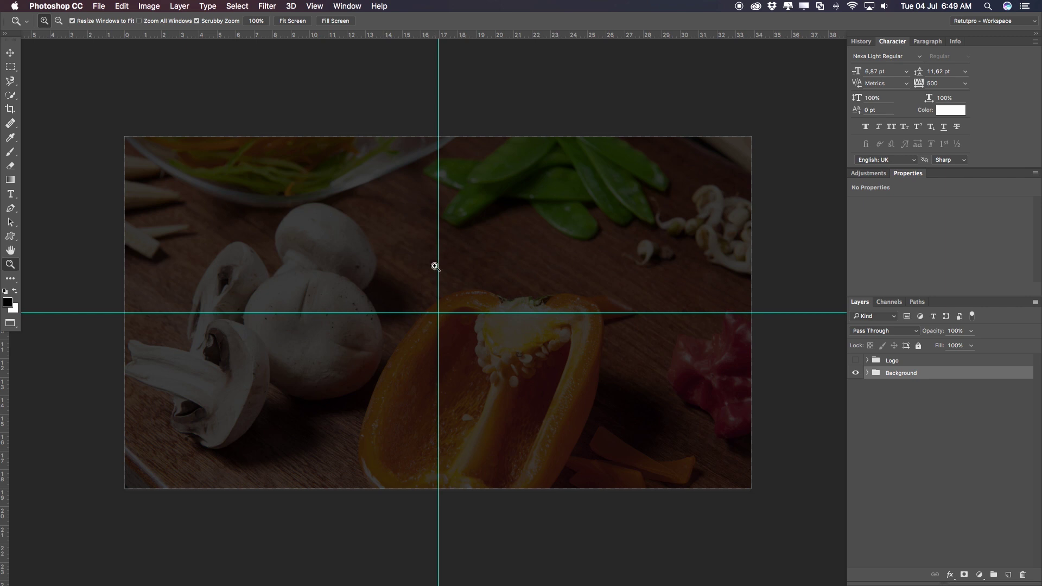
Draw a text box about 919 by 298 px above the horizontal guide and compare the layout with the finished Logo group
left_click(10, 194)
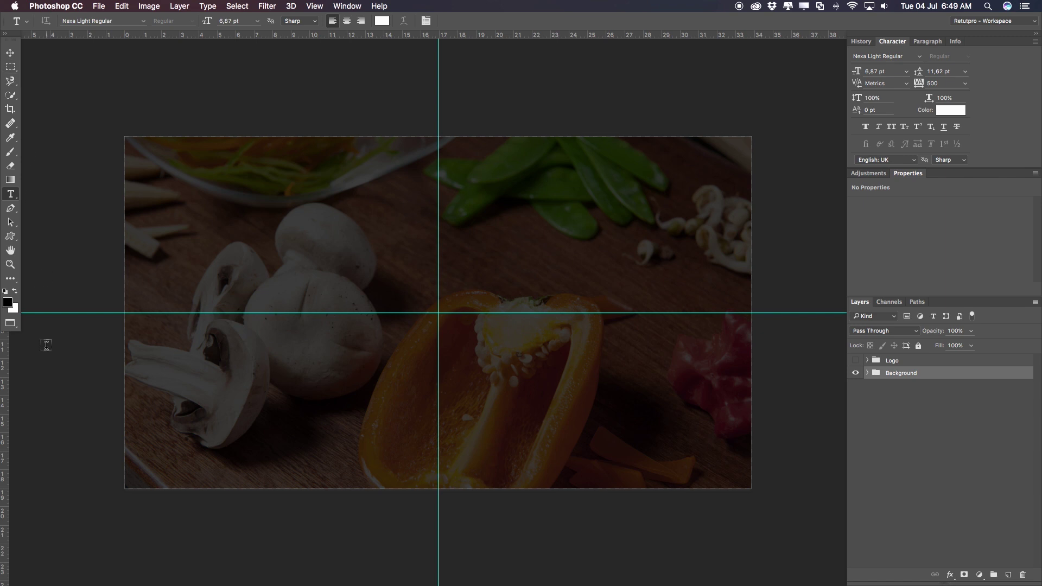
left_click_drag(196, 216, 495, 312)
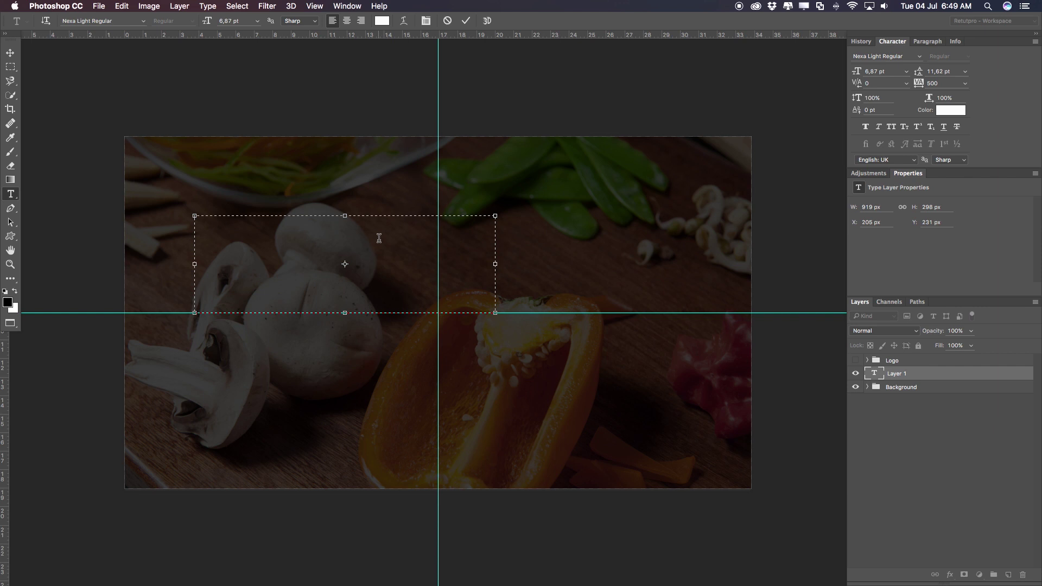
left_click(855, 361)
left_click(855, 361)
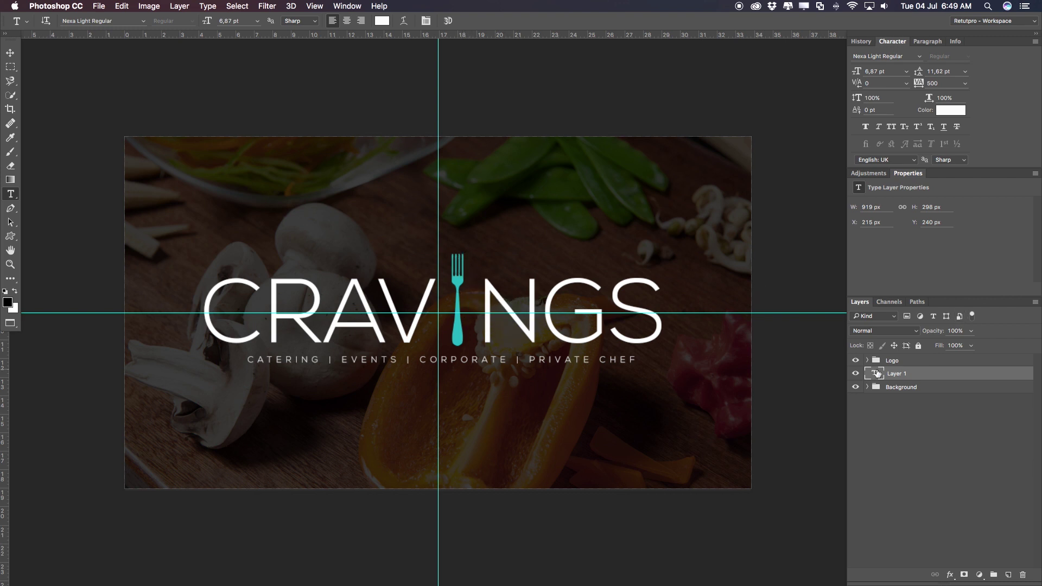
left_click(856, 360)
left_click(856, 361)
left_click(855, 361)
Create a text box about 839 by 345 px above the horizontal guide, enter CRAV and set its font size to 130 pt
left_click_drag(180, 201, 453, 313)
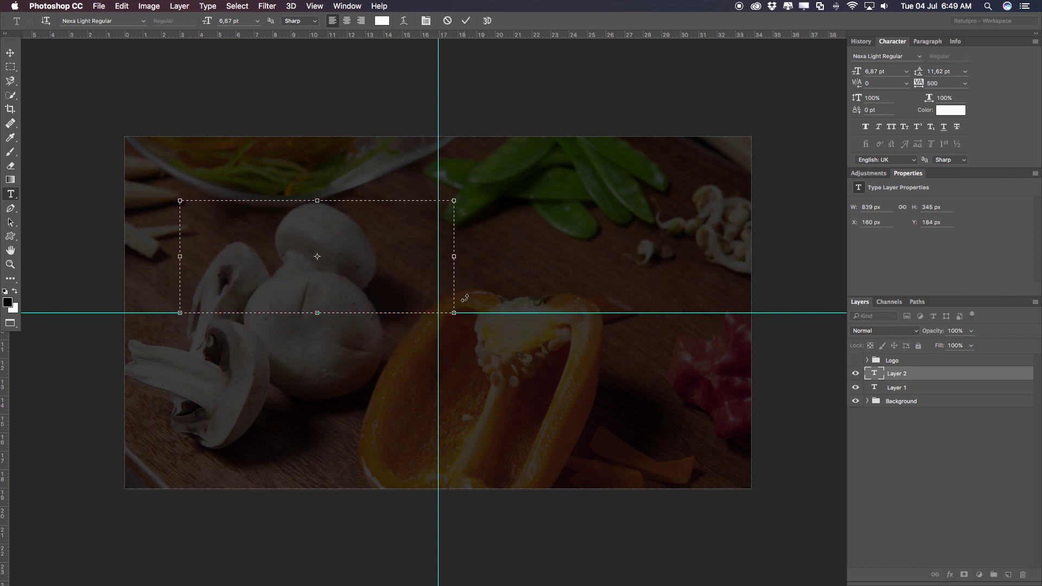
key("super+a")
left_click_drag(204, 25, 208, 19)
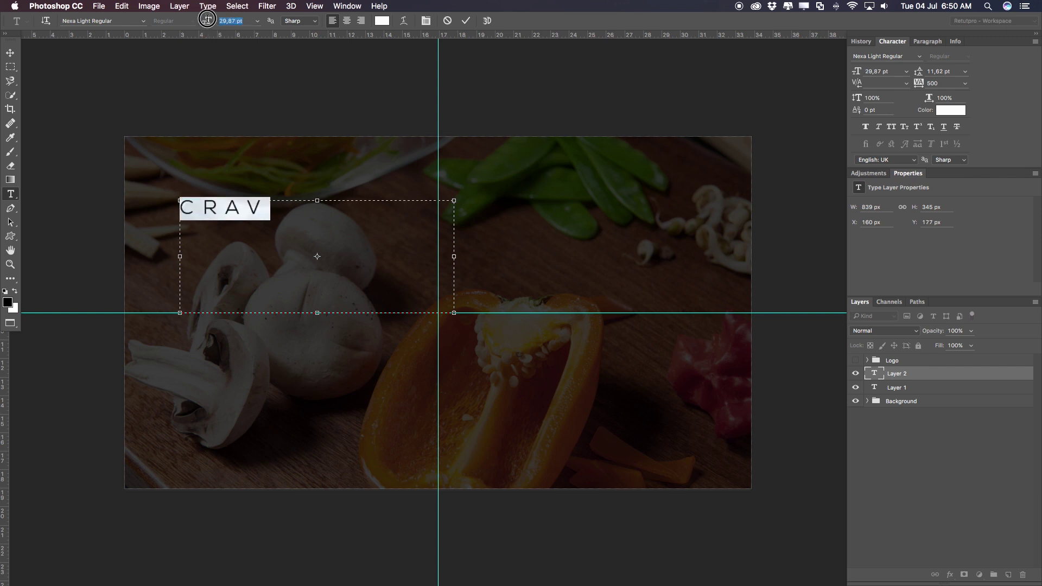
type("130")
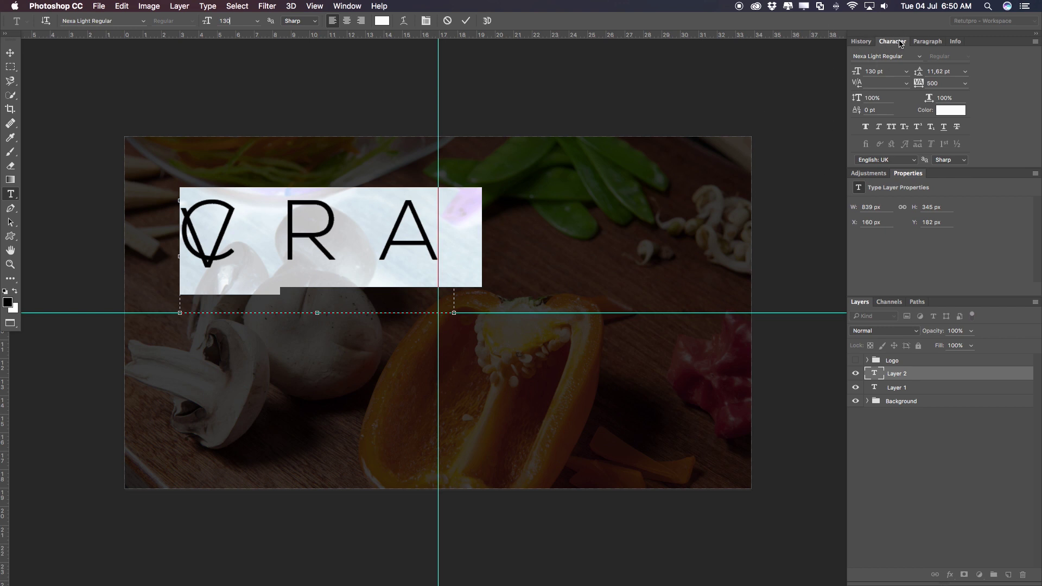
Set the tracking of the CRAV text to 0
left_click(325, 6)
mouse_move(345, 4)
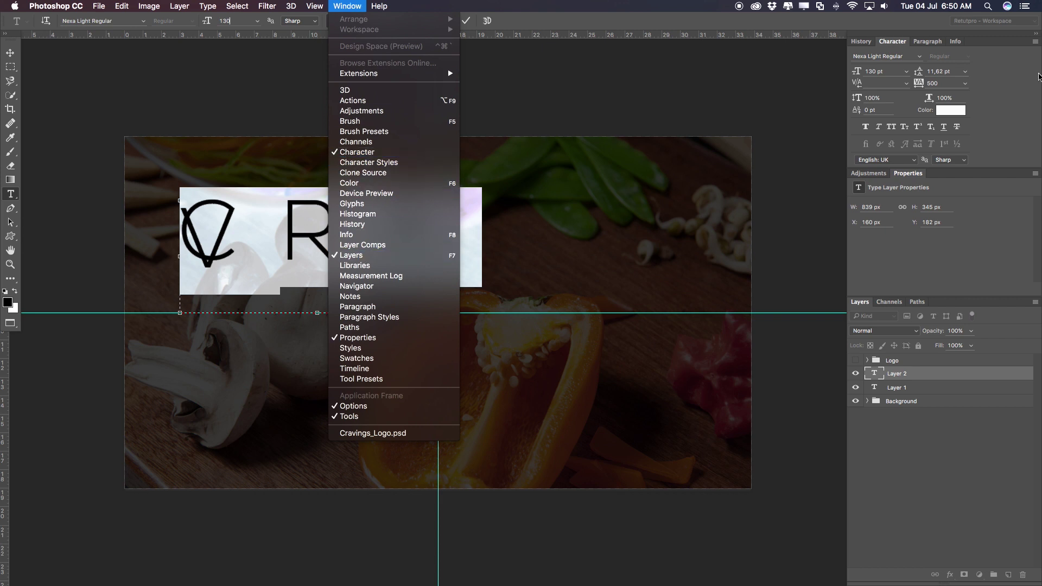
left_click(894, 44)
double_click(928, 83)
type("0")
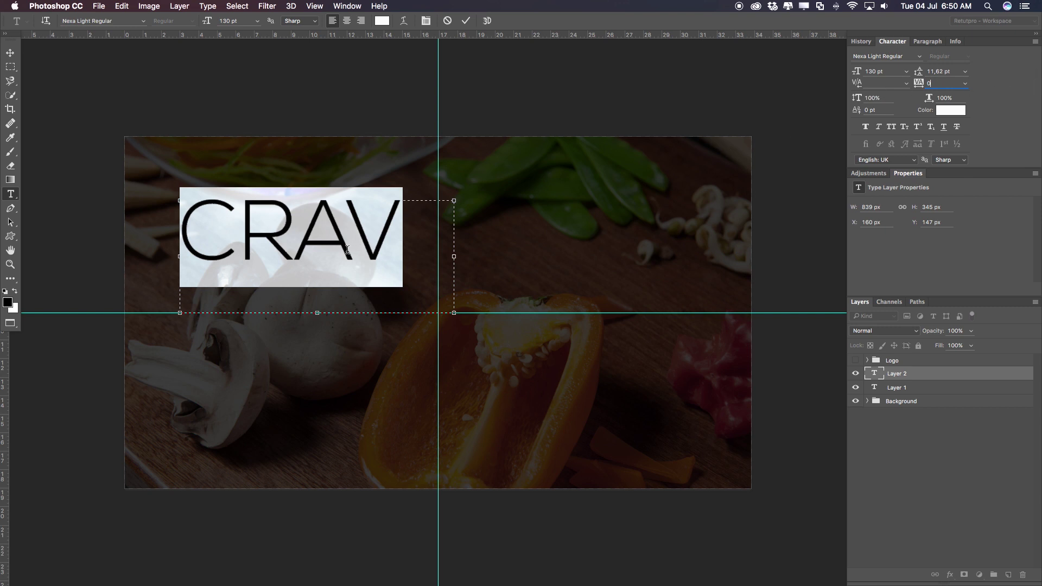
Increase the font size of the CRAV text to 139 pt
left_click(187, 225)
left_click_drag(208, 22, 213, 24)
left_click(430, 227)
left_click_drag(430, 227, 122, 236)
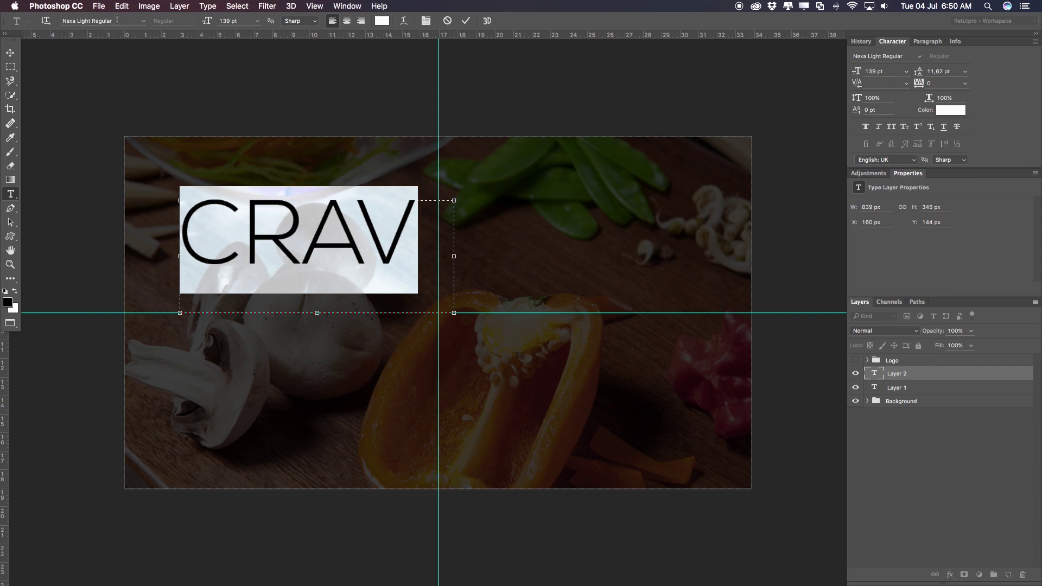
Set the CRAV text colour to white (ffffff) and commit the text
left_click(380, 21)
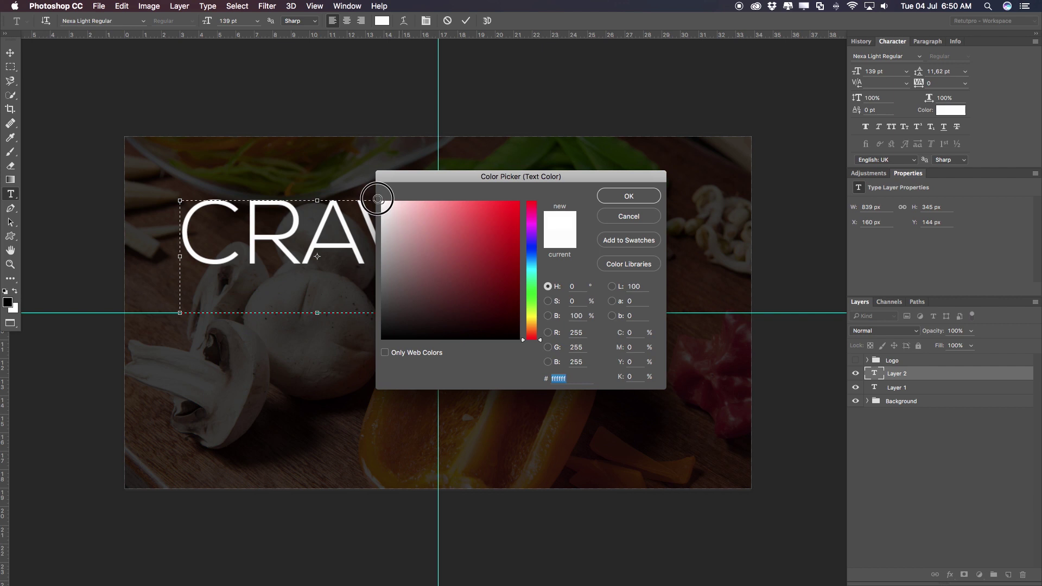
left_click(608, 198)
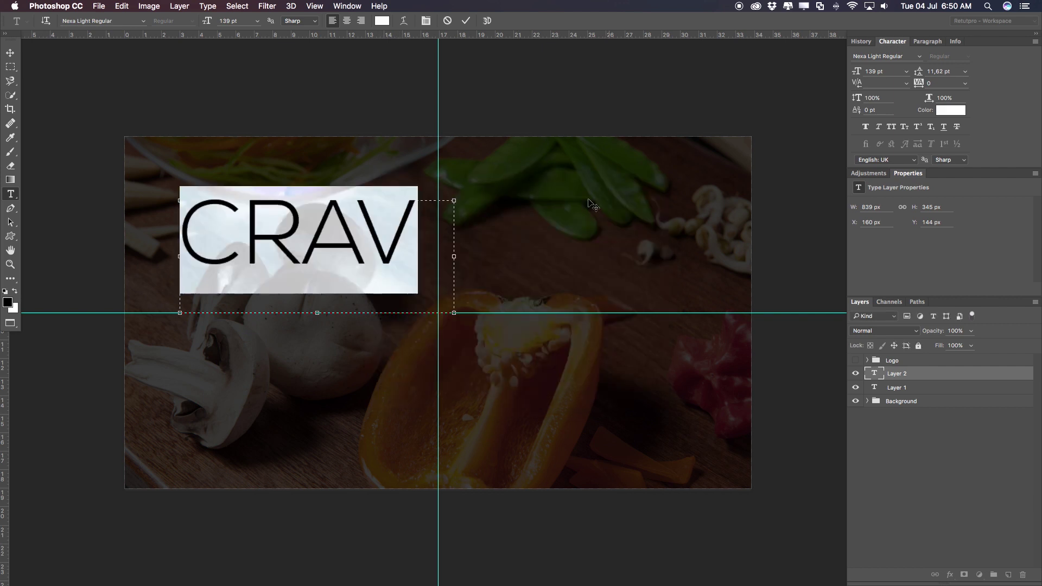
left_click(466, 21)
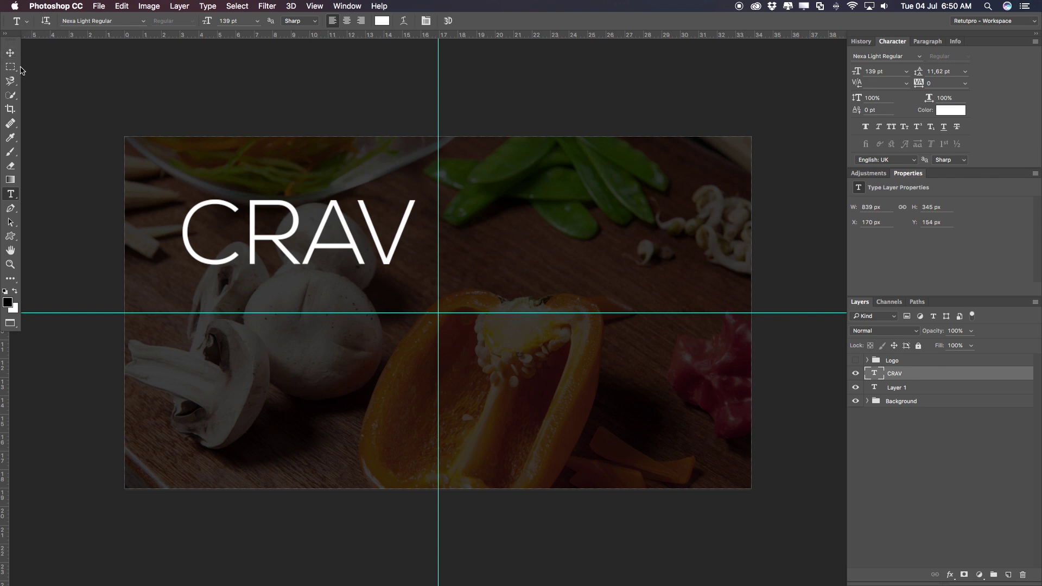
Move the CRAV text so it rests on the horizontal guide, then duplicate it and place the copy to its right
key("v")
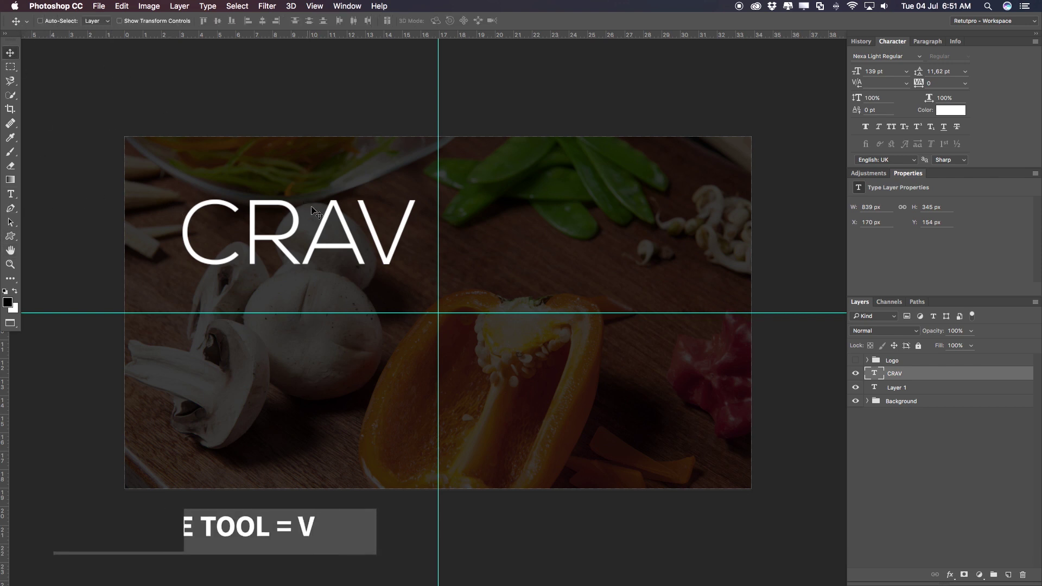
left_click_drag(334, 236, 394, 270)
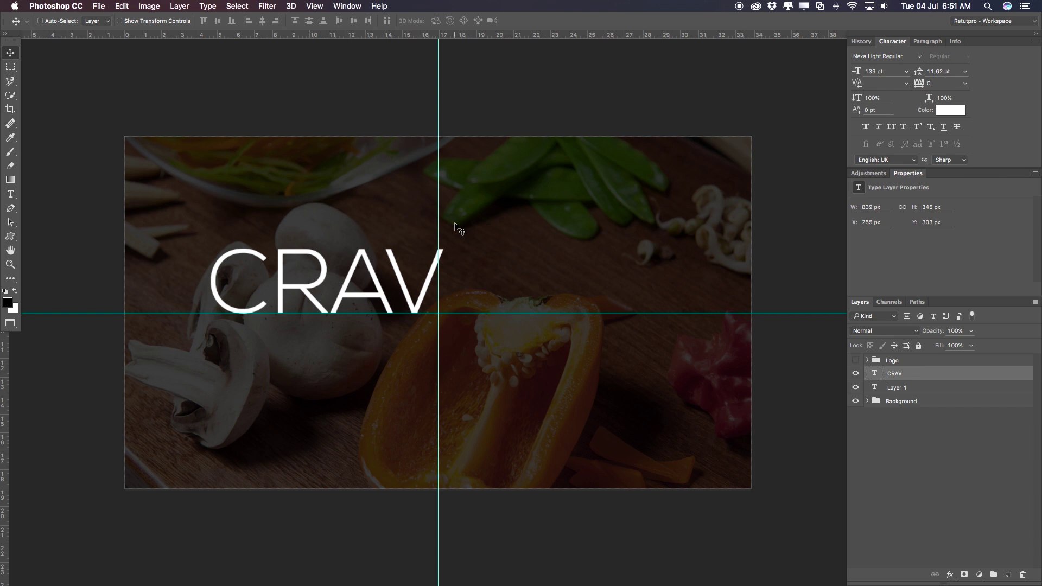
key("super+j")
left_click_drag(362, 272, 624, 274)
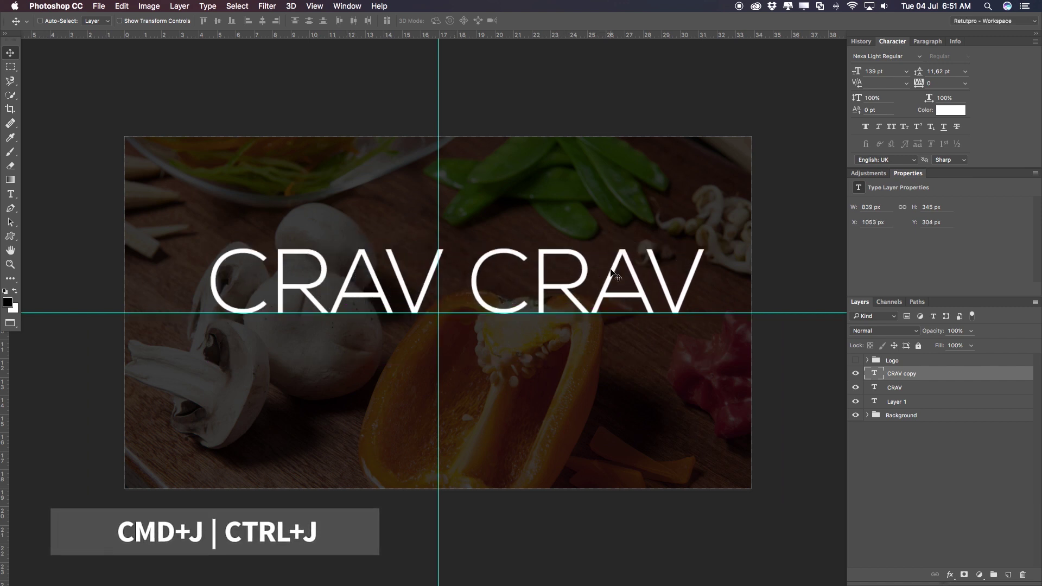
Rename the duplicated CRAV copy layer to NGS
double_click(903, 374)
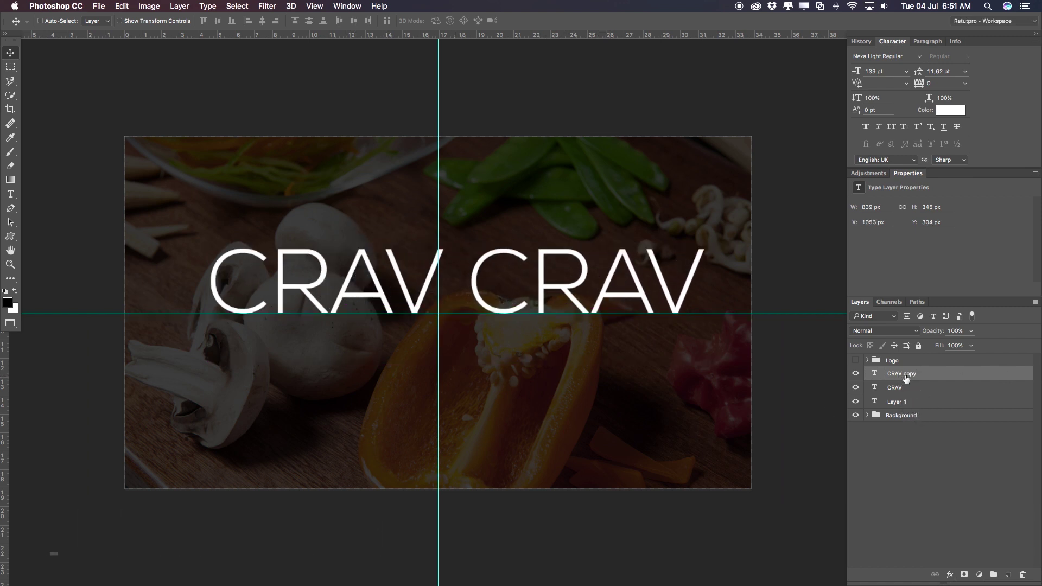
key("BackSpace")
left_click(923, 360)
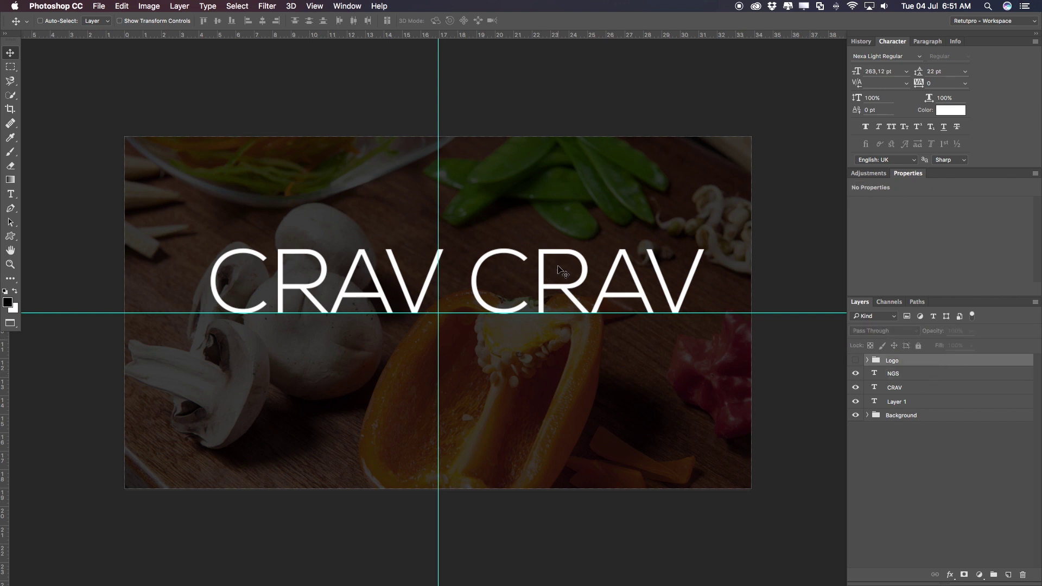
Replace the text of the second CRAV with NGS in capitals and commit it
key("t")
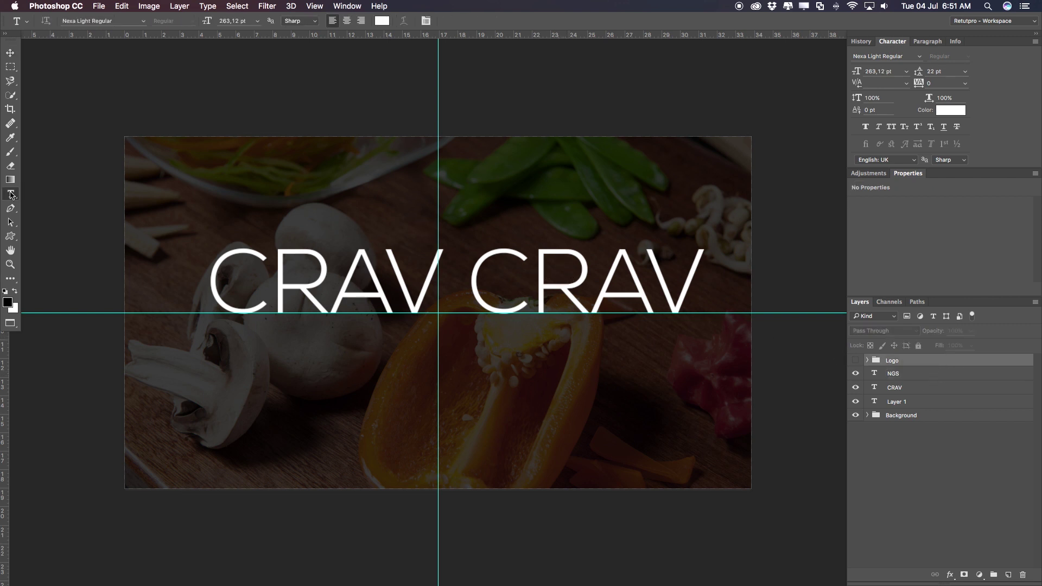
left_click(627, 288)
left_click_drag(700, 273, 471, 275)
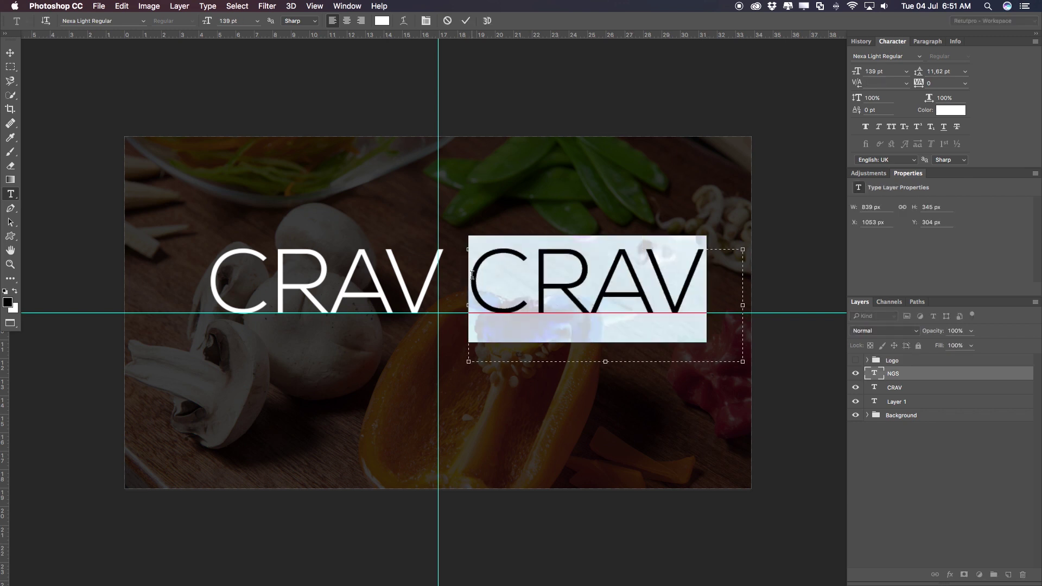
type("ngs")
key("BackSpace")
key("BackSpace")
key("BackSpace")
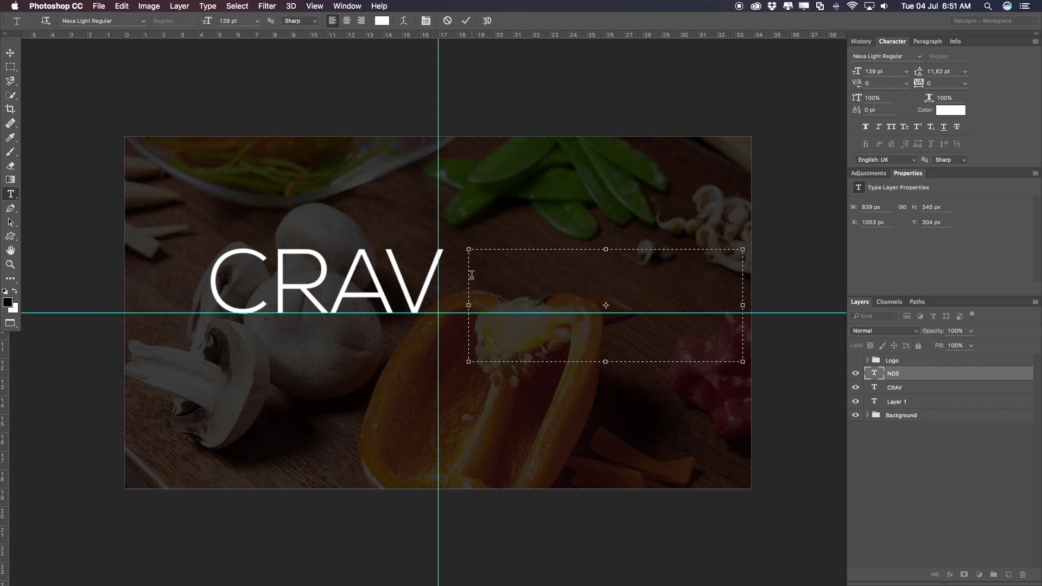
type("NGS")
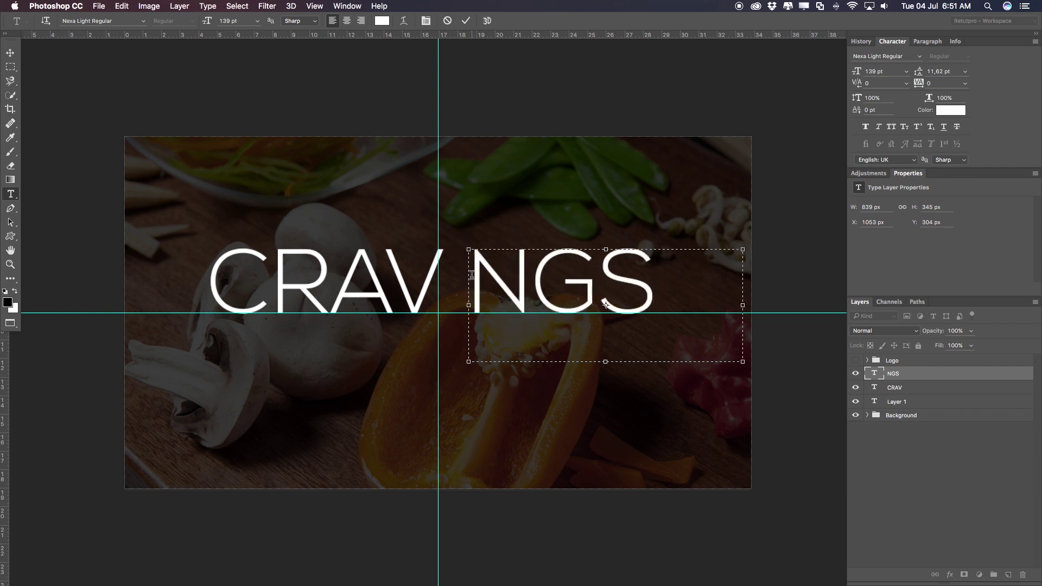
key("super+Return")
Move the NGS text further right to about X 1173 px, leaving a gap after CRAV for the missing letter
key("v")
scroll(472, 275, "left", 3)
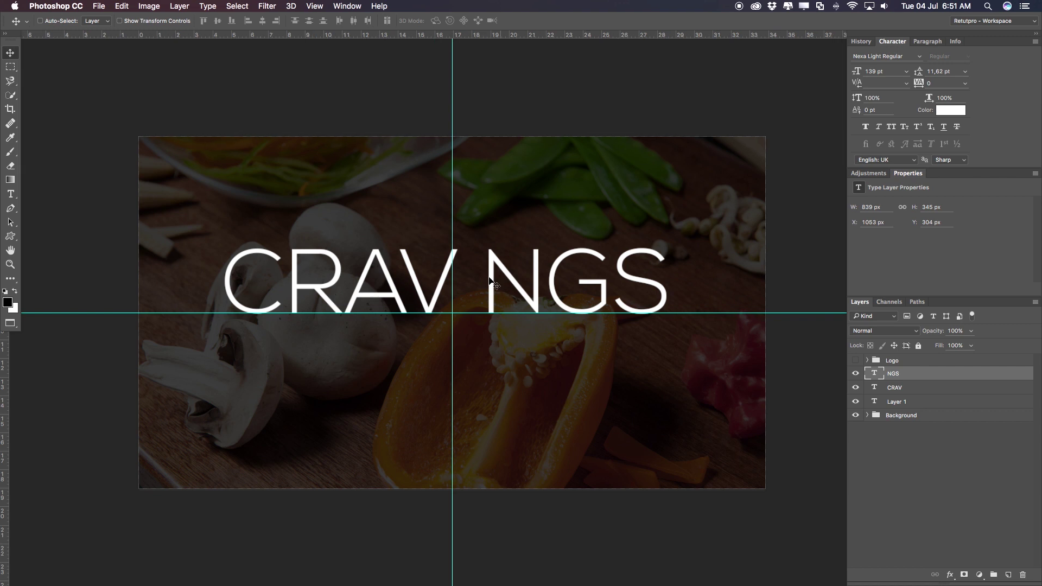
left_click_drag(545, 275, 592, 259)
left_click_drag(565, 195, 543, 197)
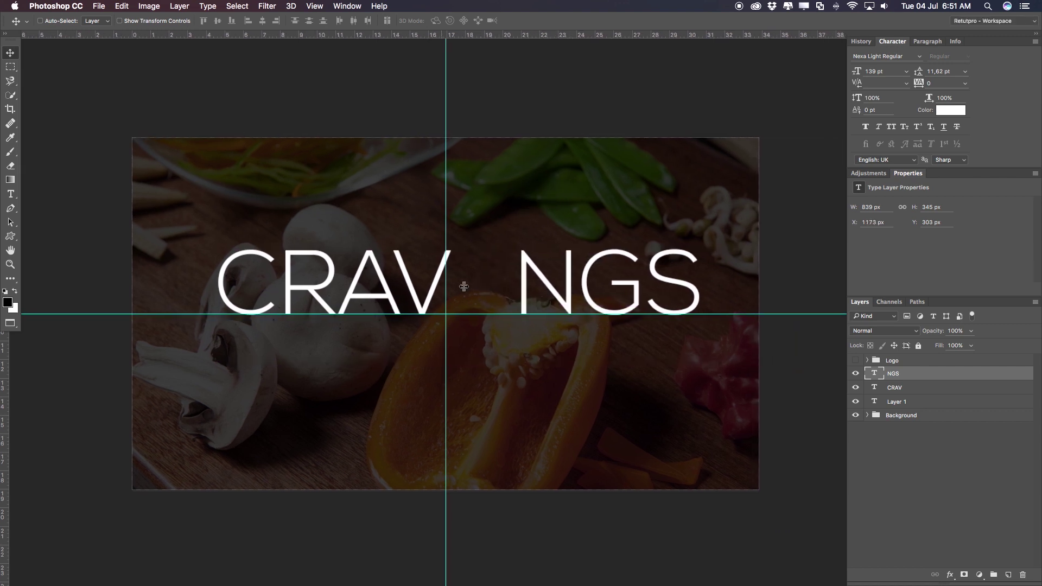
Compare the original Logo group with the new text by showing the group and toggling the visibility of the three text layers
left_click(857, 361)
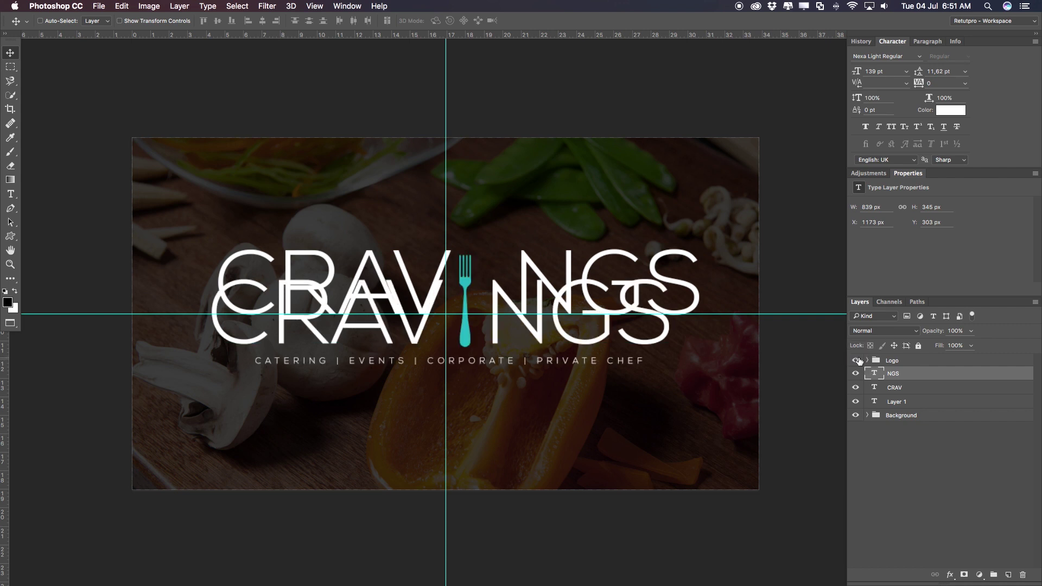
left_click(856, 374)
left_click(856, 387)
left_click(856, 402)
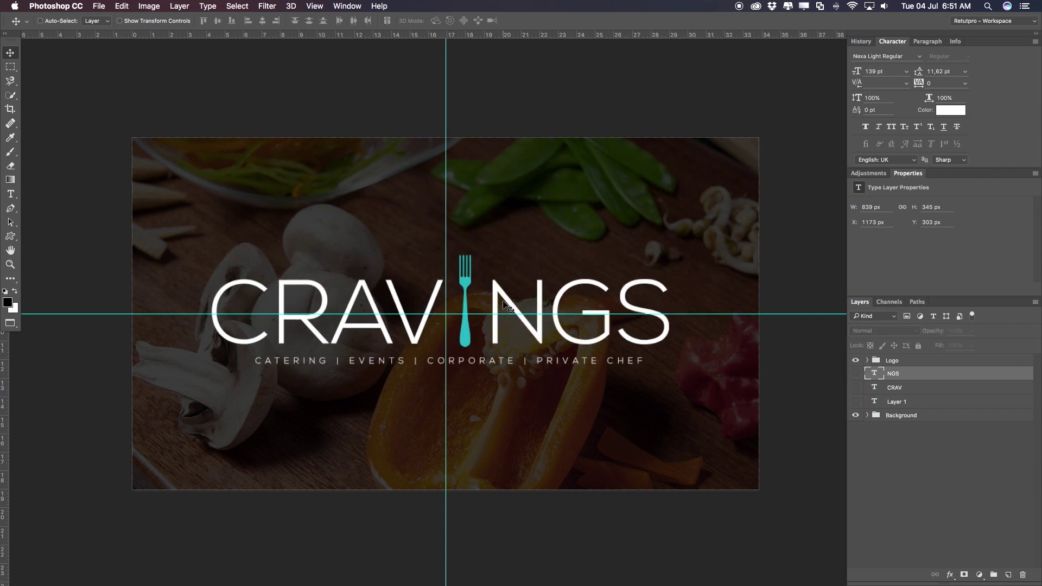
left_click_drag(859, 377, 860, 400)
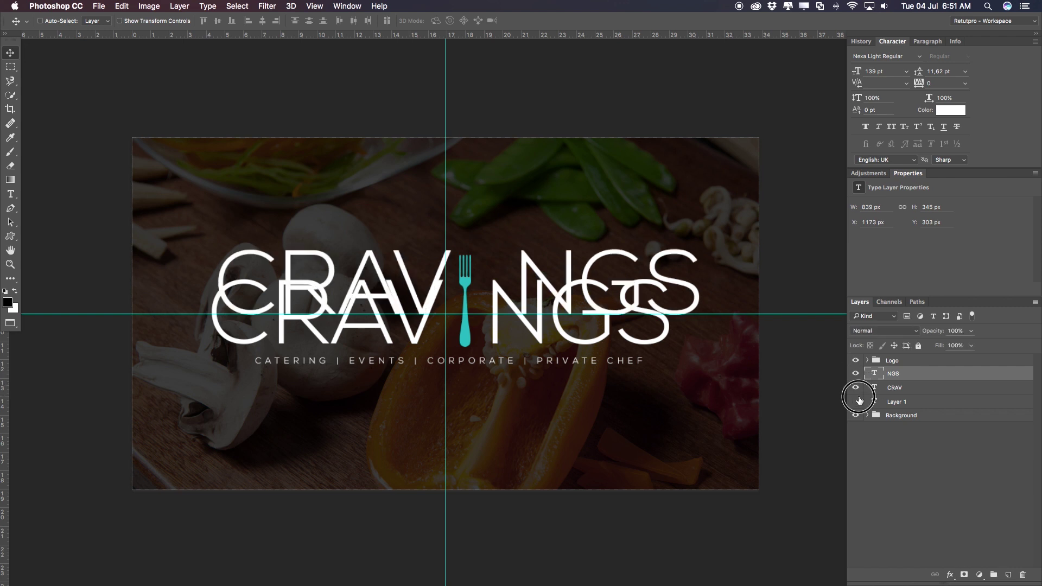
Hide the Logo group and move it below the Layer 1 text layer in the layer stack
left_click(904, 388, "shift")
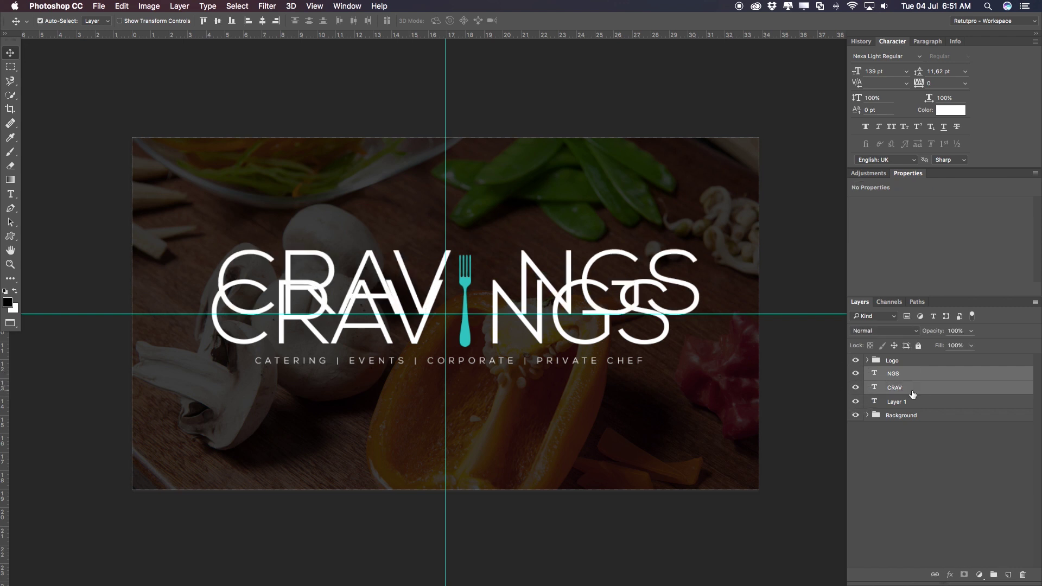
left_click(856, 361)
left_click_drag(882, 361, 890, 409)
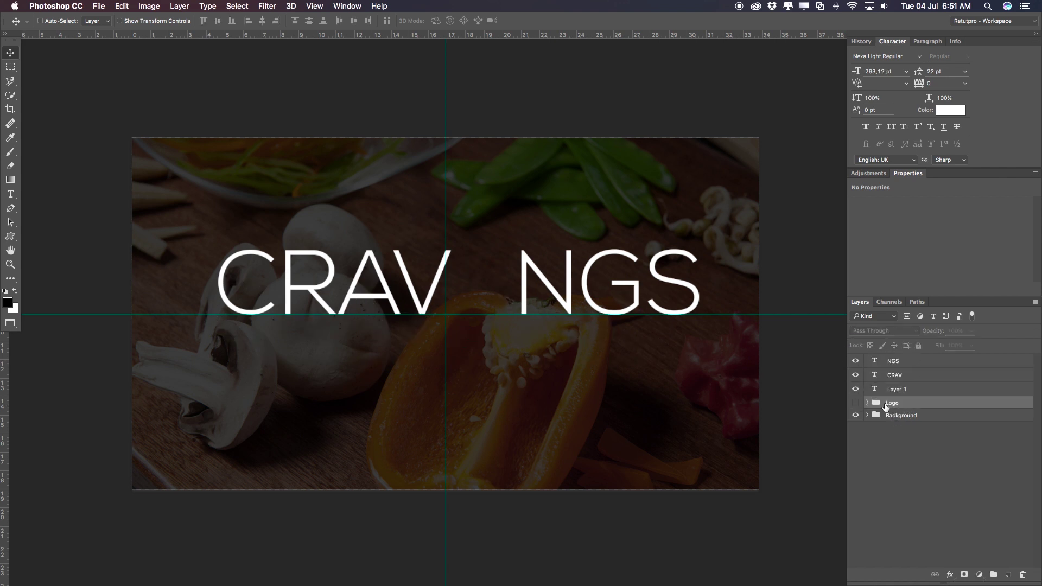
Group the NGS, CRAV and Layer 1 text layers together
left_click(904, 390)
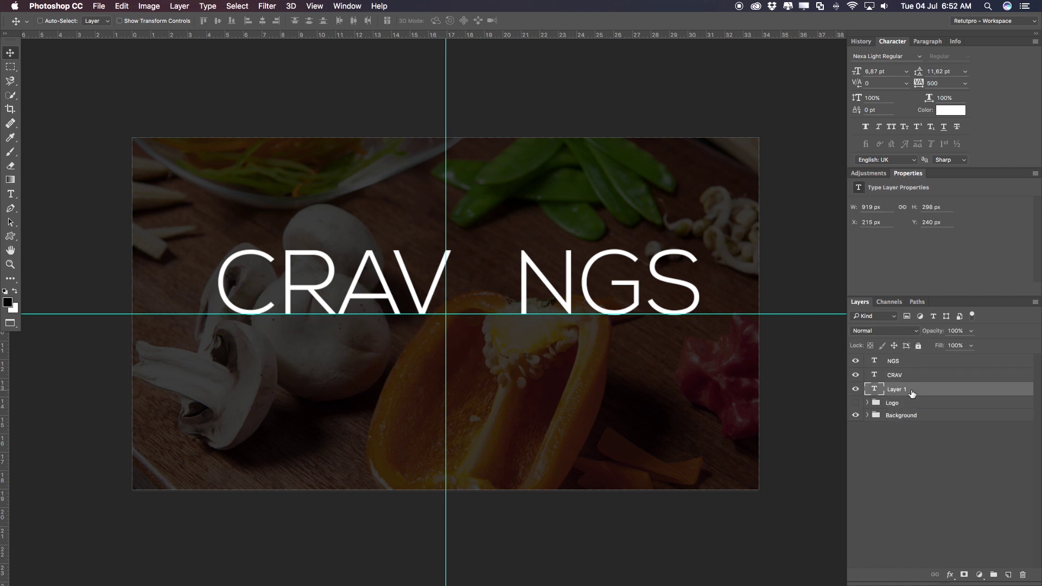
left_click(909, 375, "super")
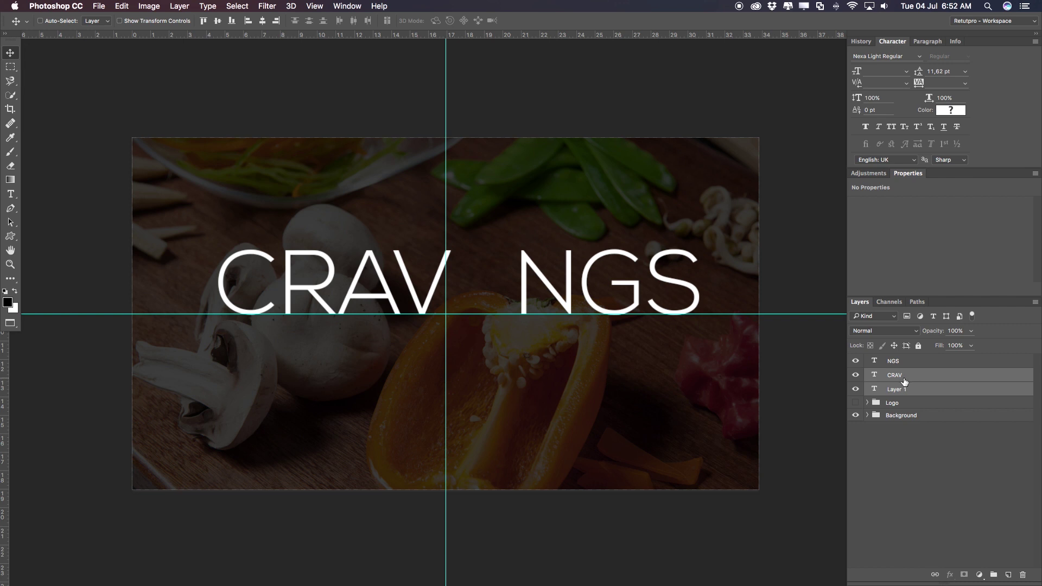
left_click(904, 361, "shift")
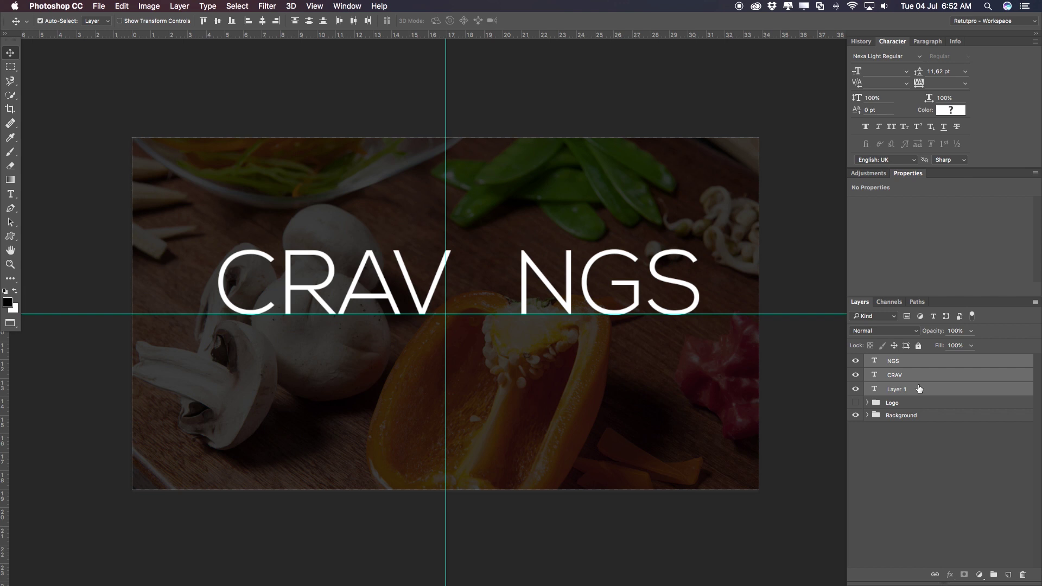
key("super+g")
Name the new layer group Logo 2
double_click(897, 361)
type("lOGO2")
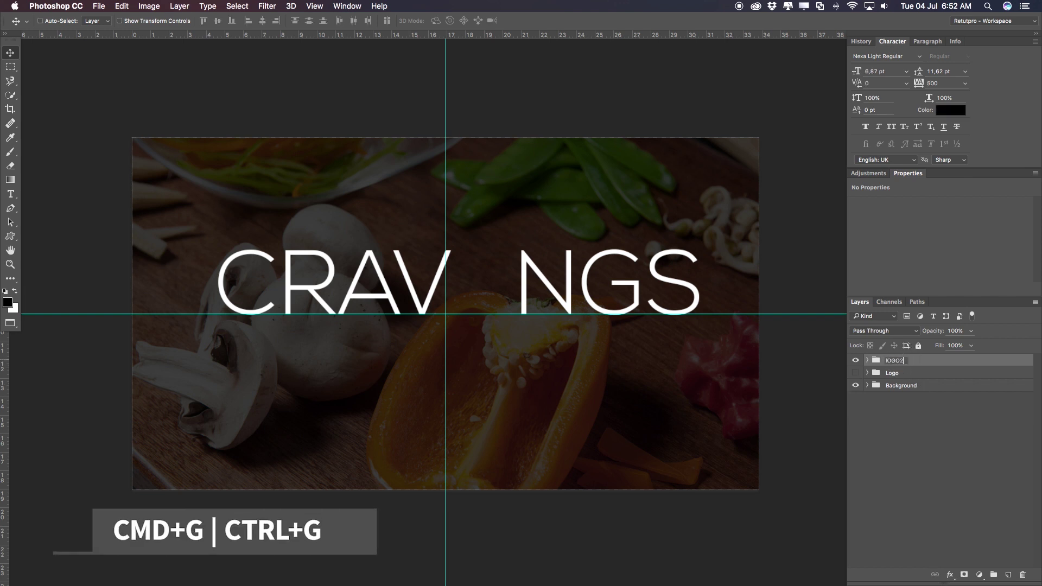
key("BackSpace")
key("BackSpace")
key("BackSpace")
key("BackSpace")
key("BackSpace")
type("Logo")
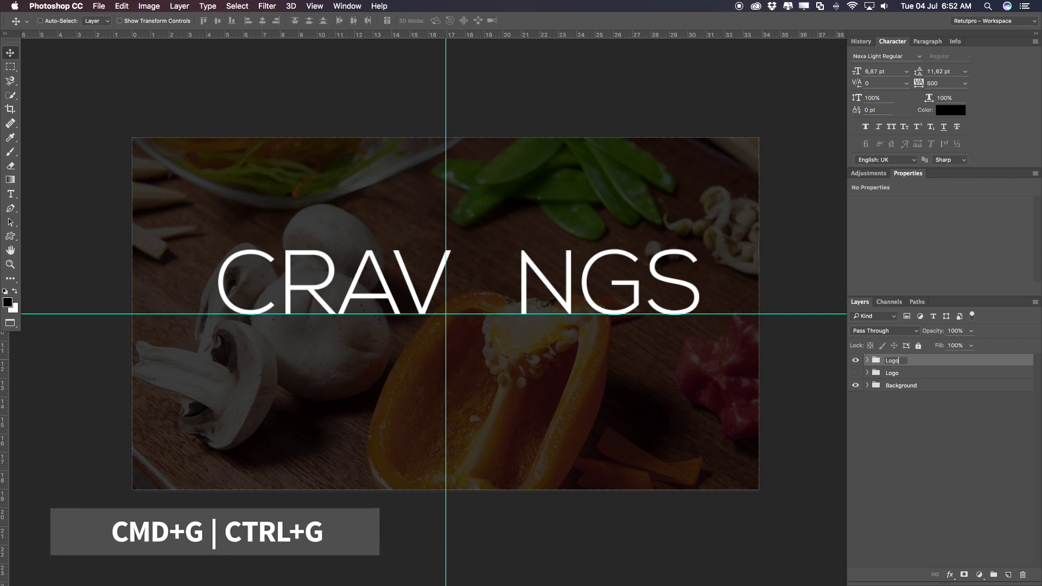
type(" 2")
key("Return")
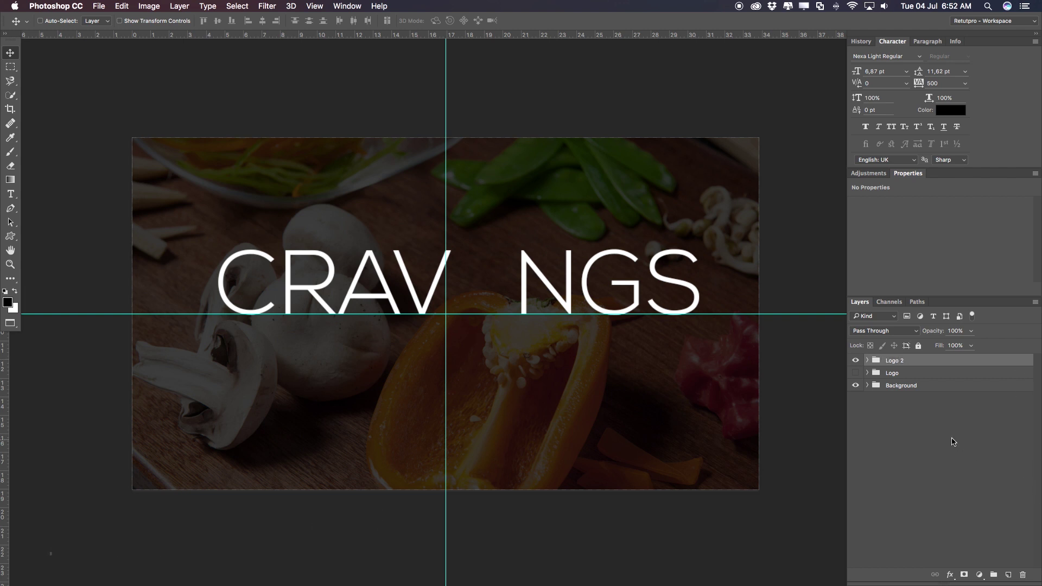
Expand the Logo 2 group and select its NGS layer
left_click(868, 361)
left_click(921, 375)
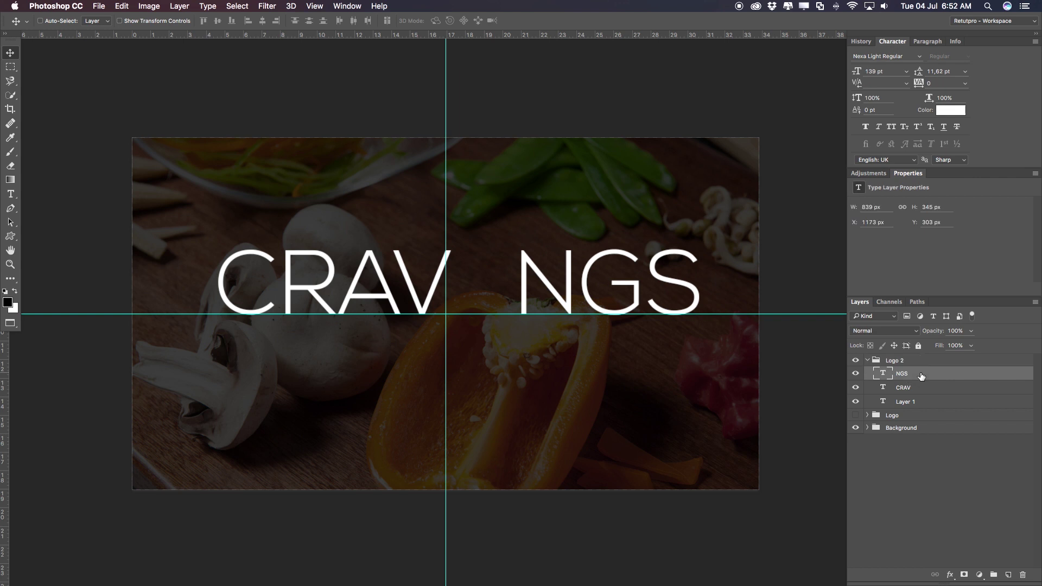
left_click(888, 362)
left_click(909, 376)
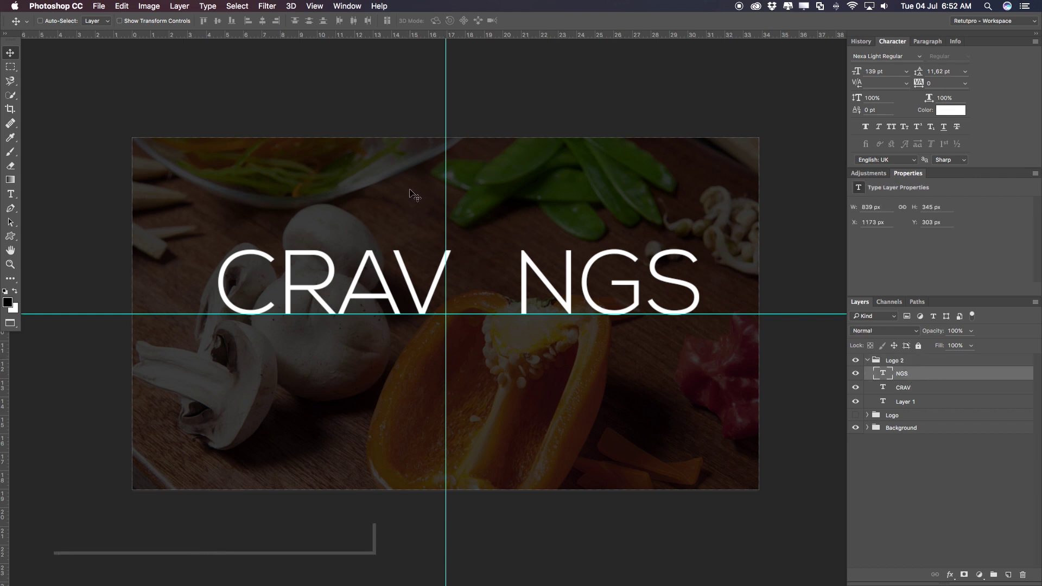
With the Custom Shape tool, draw a white fork about 36 px wide and 316 px high between CRAV and NGS, resting on the horizontal guide
key("u")
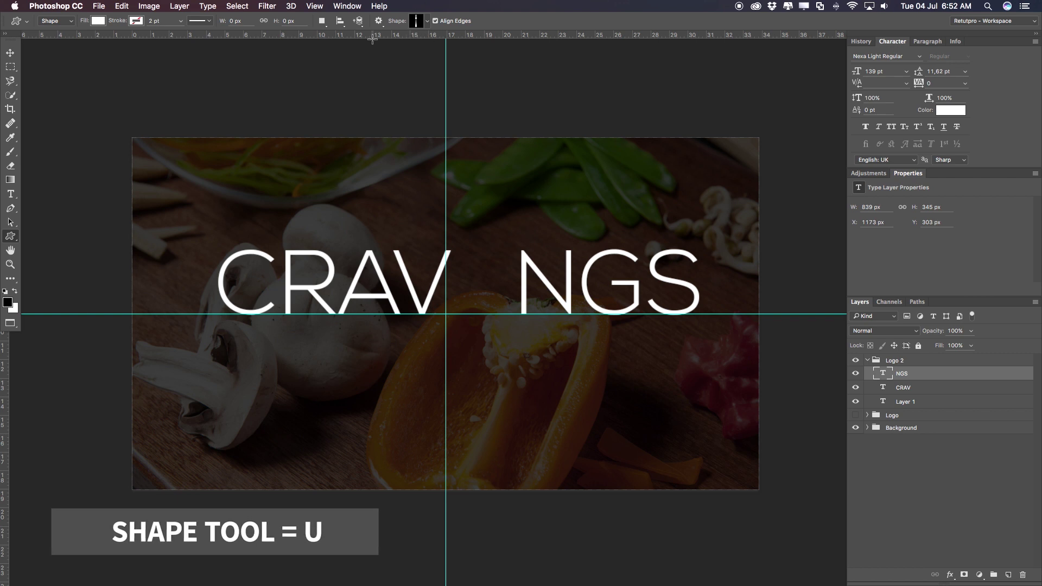
right_click(10, 236)
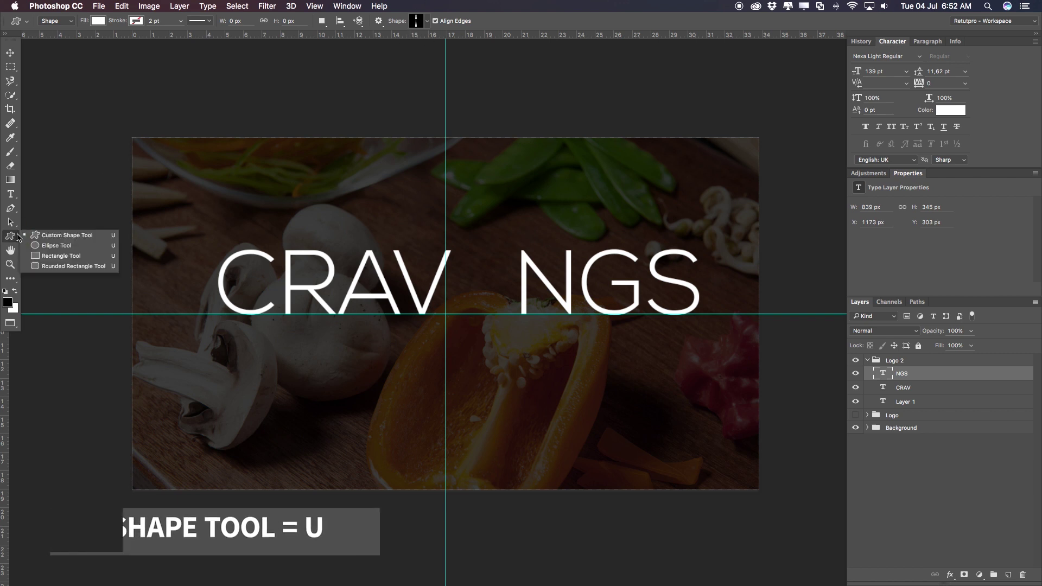
left_click(69, 237)
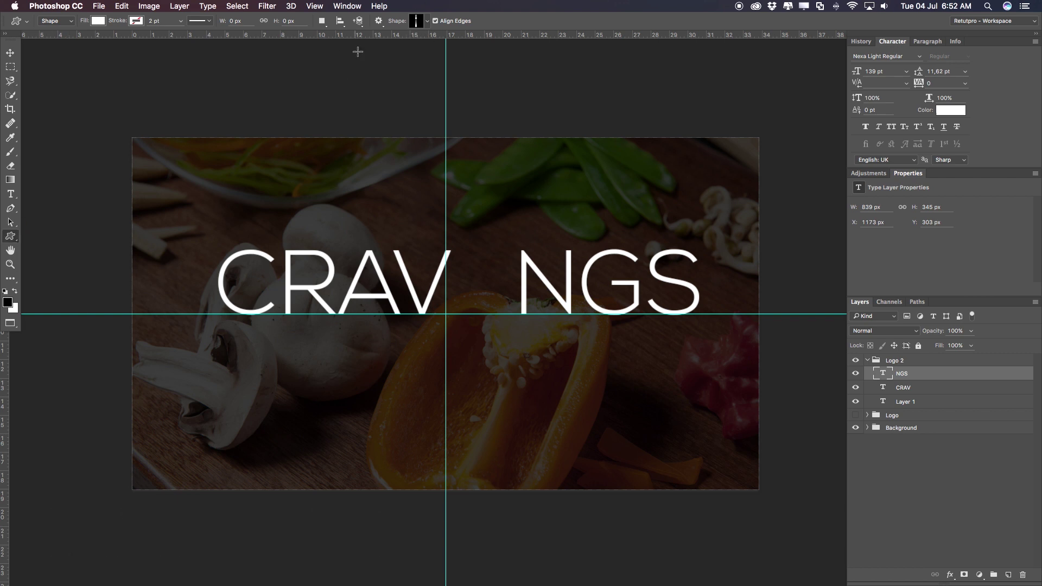
left_click(427, 22)
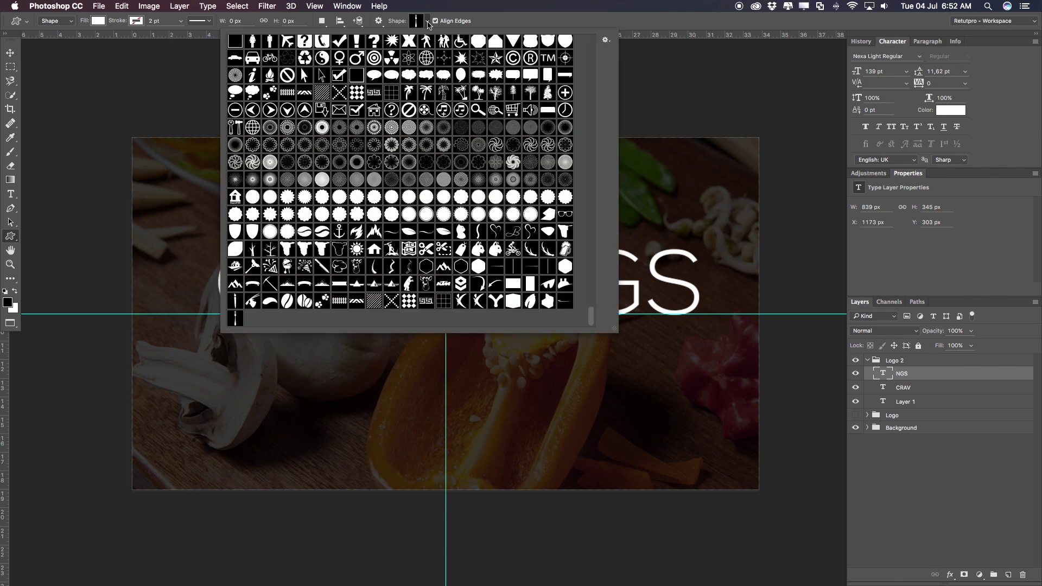
mouse_move(591, 314)
left_mouse_down()
mouse_move(574, 88)
mouse_move(583, 326)
left_mouse_up()
scroll(239, 330, "down", 3)
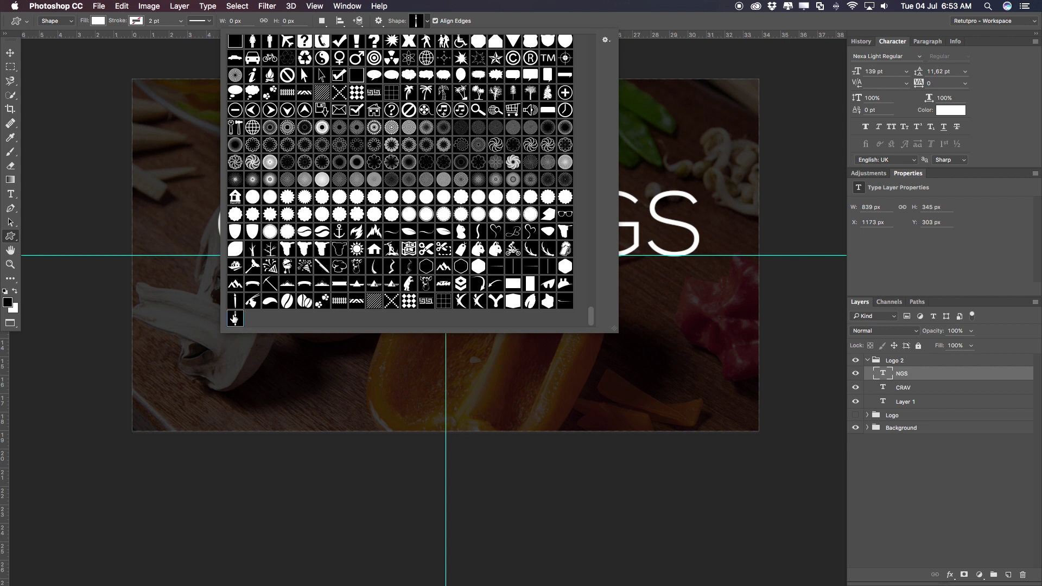
double_click(234, 318)
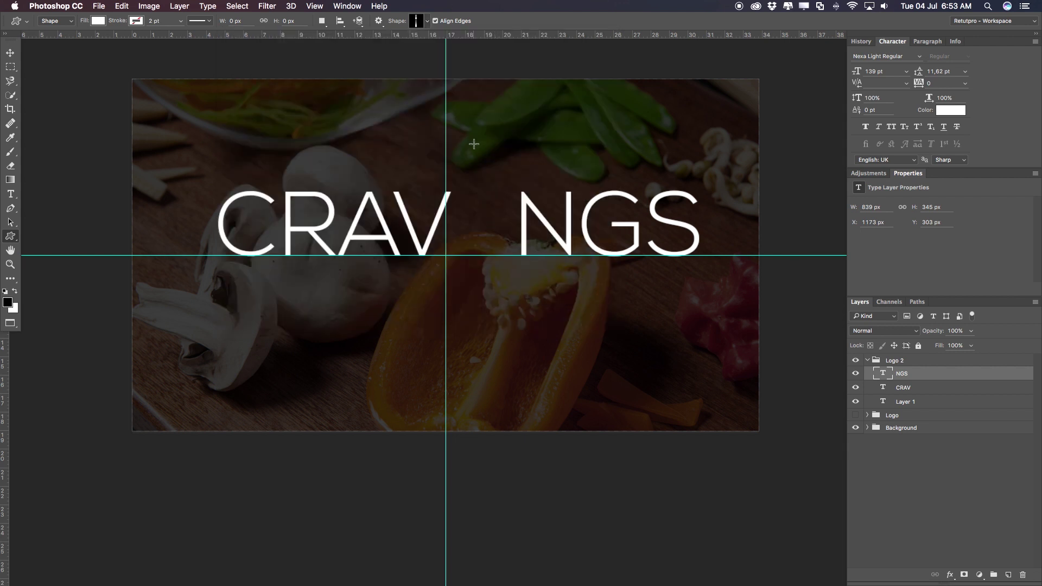
mouse_move(470, 156)
left_mouse_down()
mouse_move(515, 252)
mouse_move(475, 155)
left_mouse_up()
left_click_drag(477, 152, 494, 240)
Try several swatches for the fork shape's fill, including green, and settle on light blue
key("z")
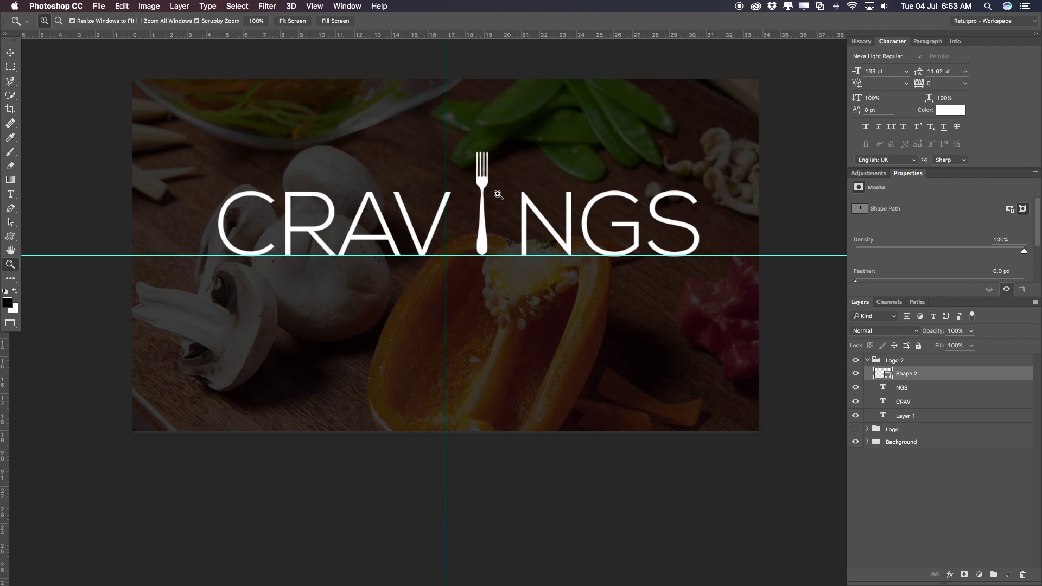
left_click_drag(494, 194, 533, 193)
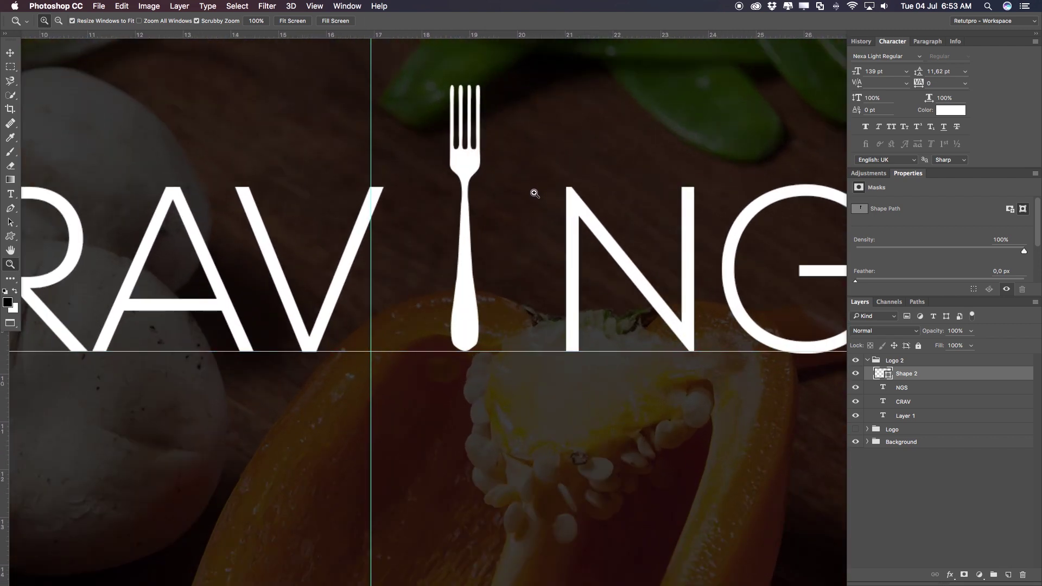
scroll(521, 319, "up", 4)
mouse_move(521, 313)
left_mouse_down()
mouse_move(512, 309)
mouse_move(521, 309)
left_mouse_up()
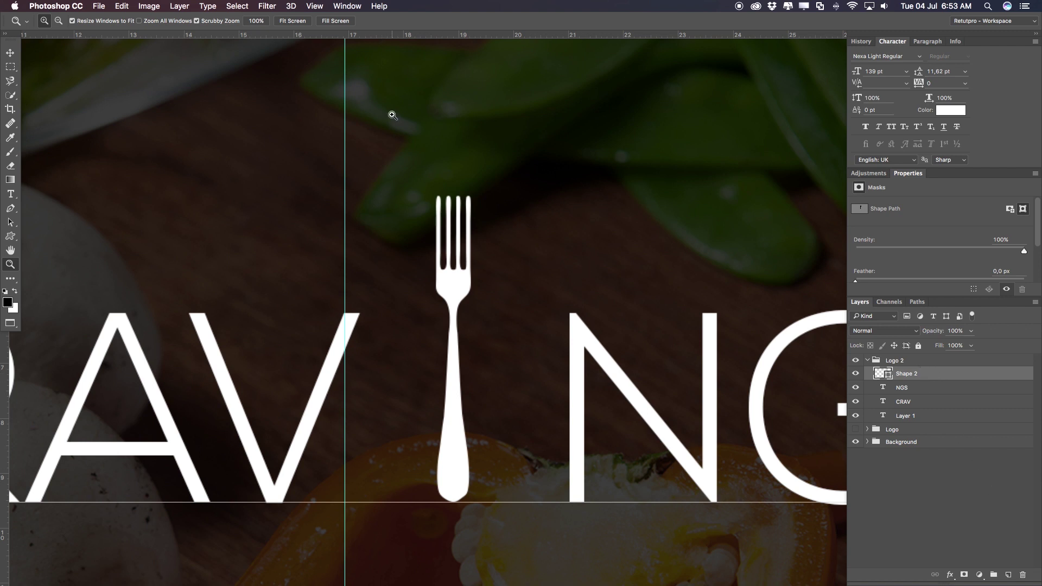
key("u")
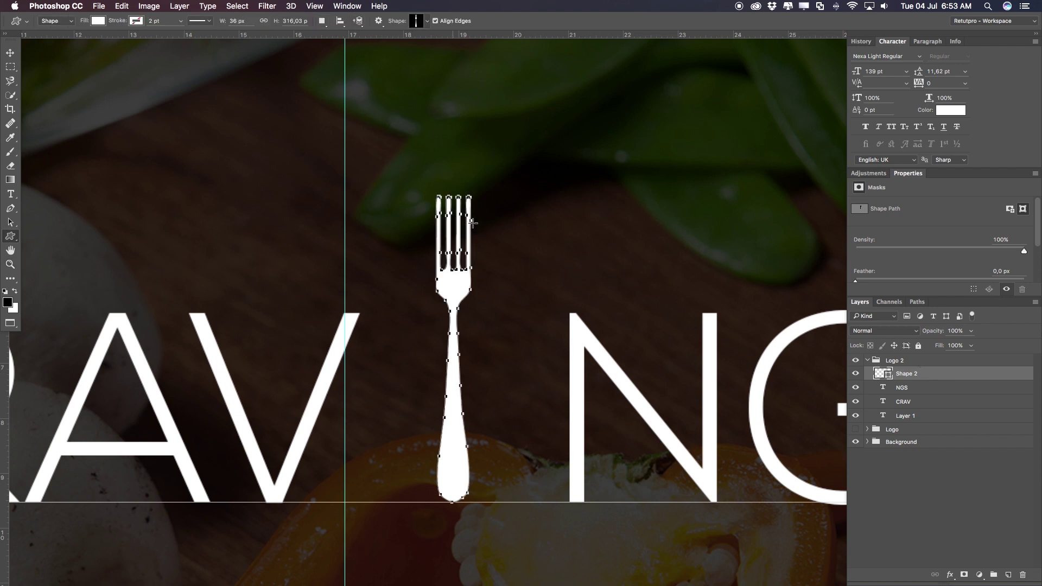
left_click(96, 20)
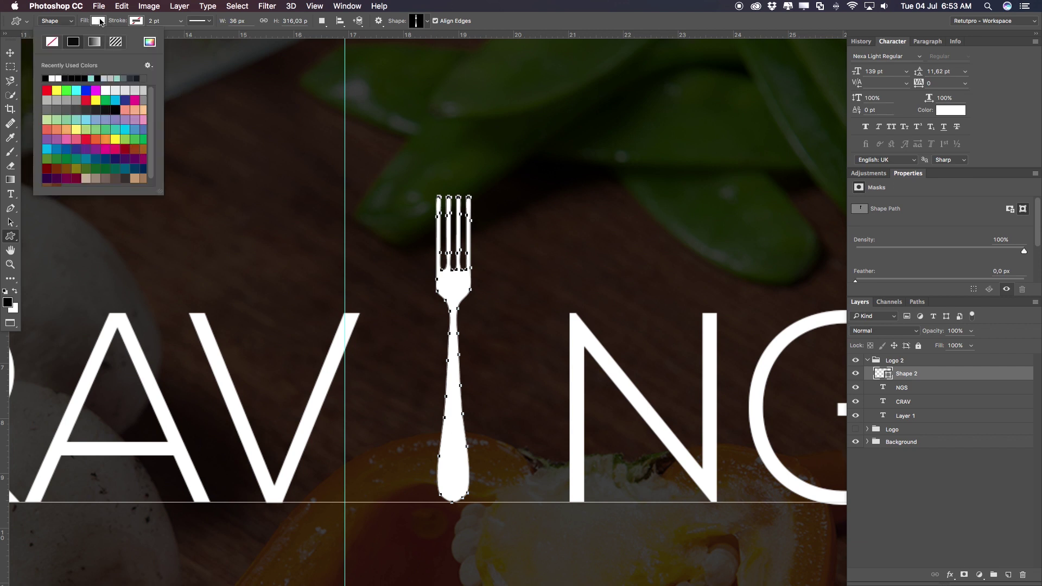
left_click(78, 91)
left_click(67, 90)
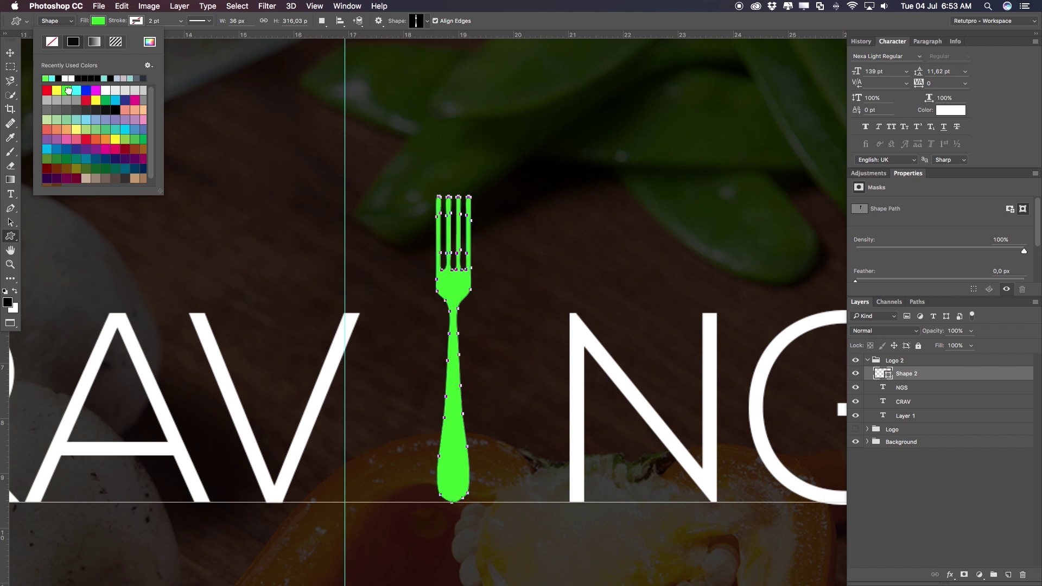
left_click(96, 90)
left_click(116, 98)
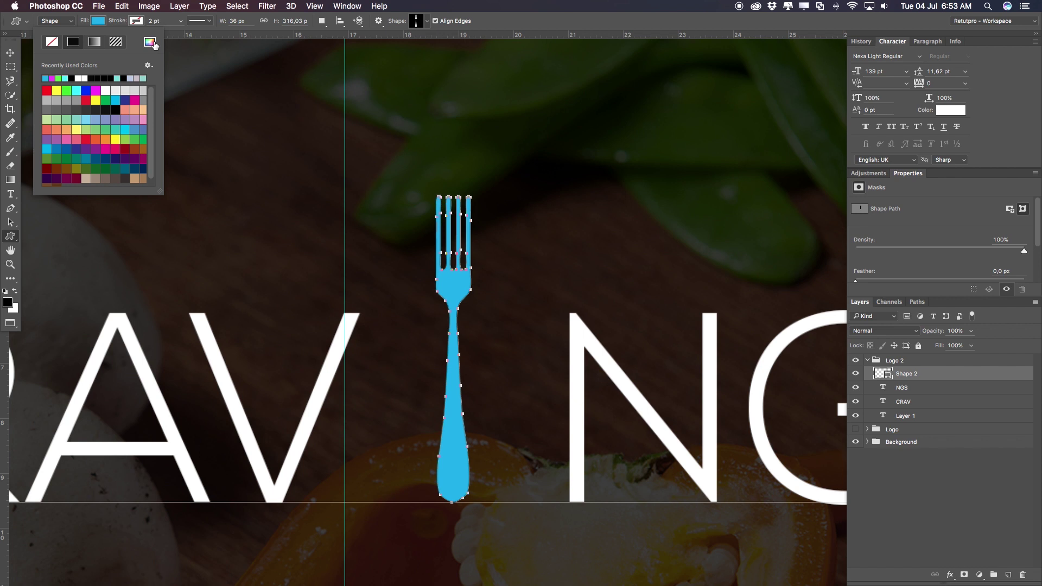
left_click(515, 16)
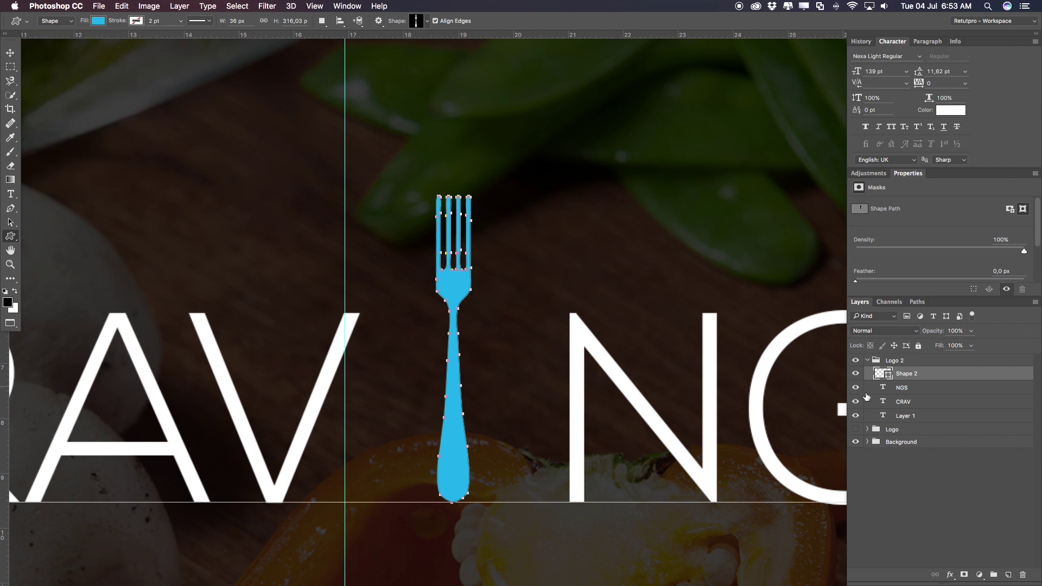
Add a Color Overlay to the fork shape layer in Normal mode at 100% opacity, using a bright turquoise
double_click(950, 376)
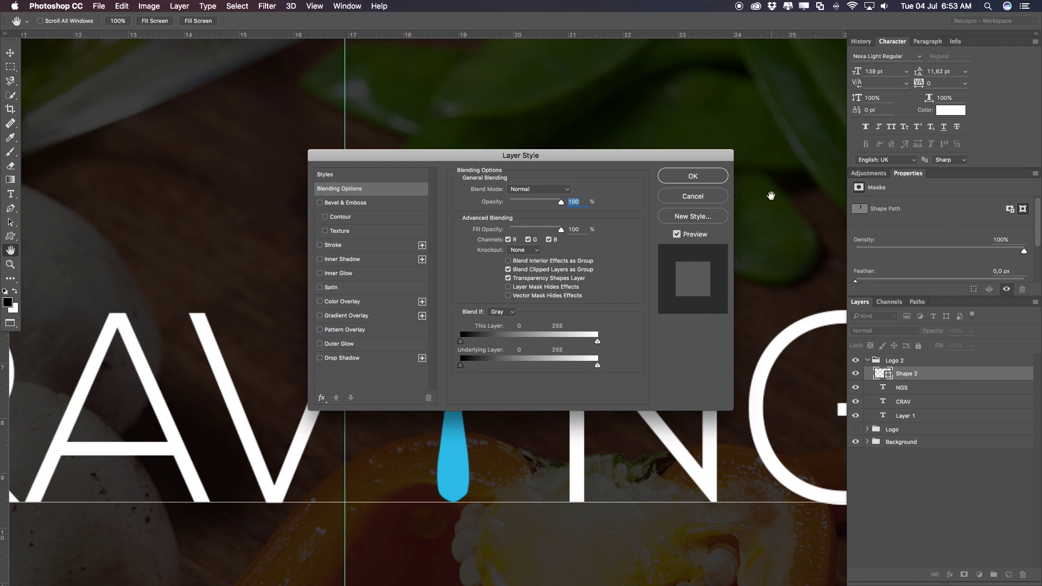
left_click(328, 302)
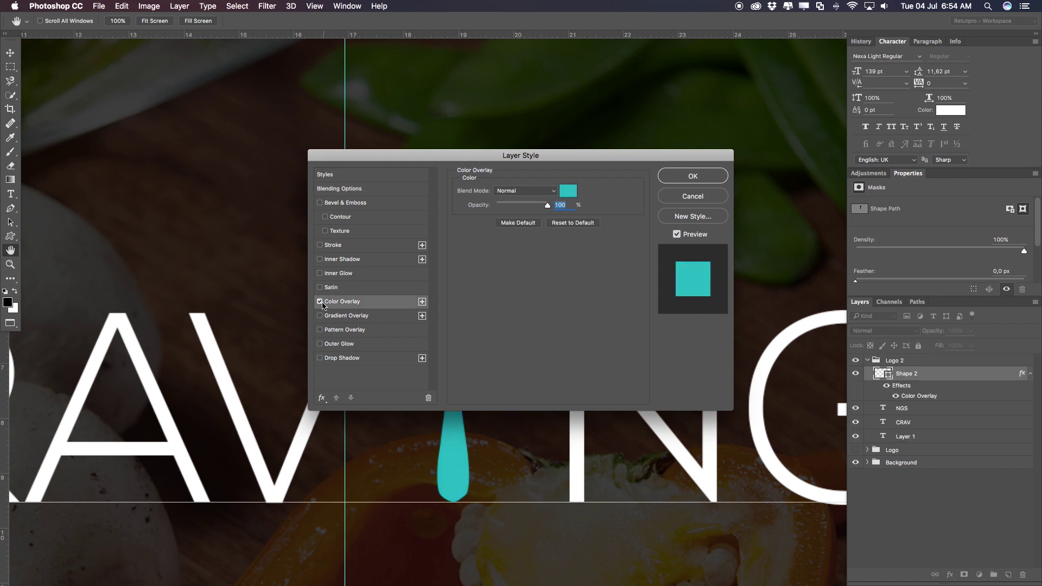
left_click(568, 192)
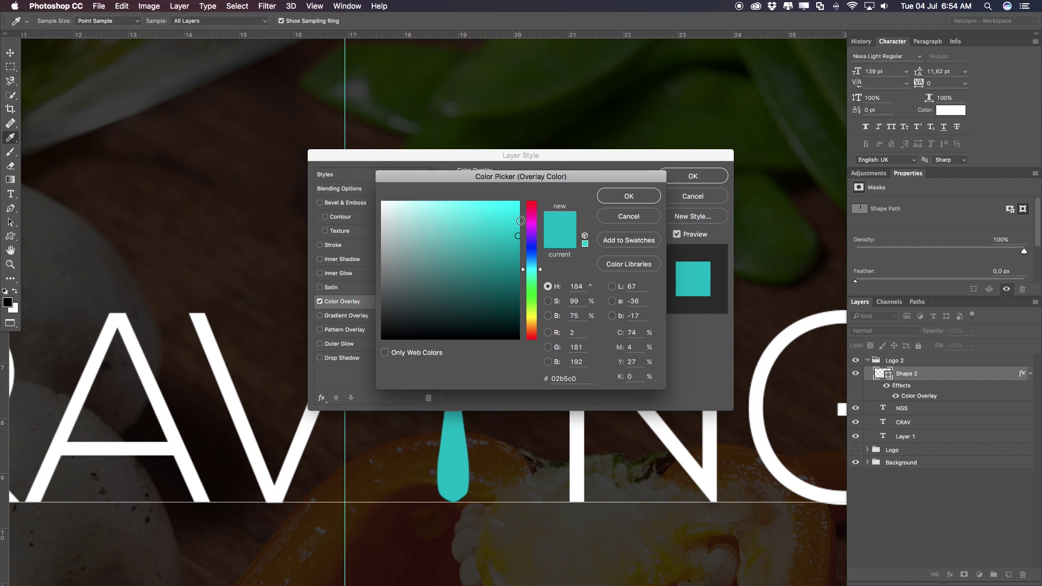
left_click_drag(518, 233, 518, 228)
left_click(565, 375)
left_click_drag(566, 374, 550, 376)
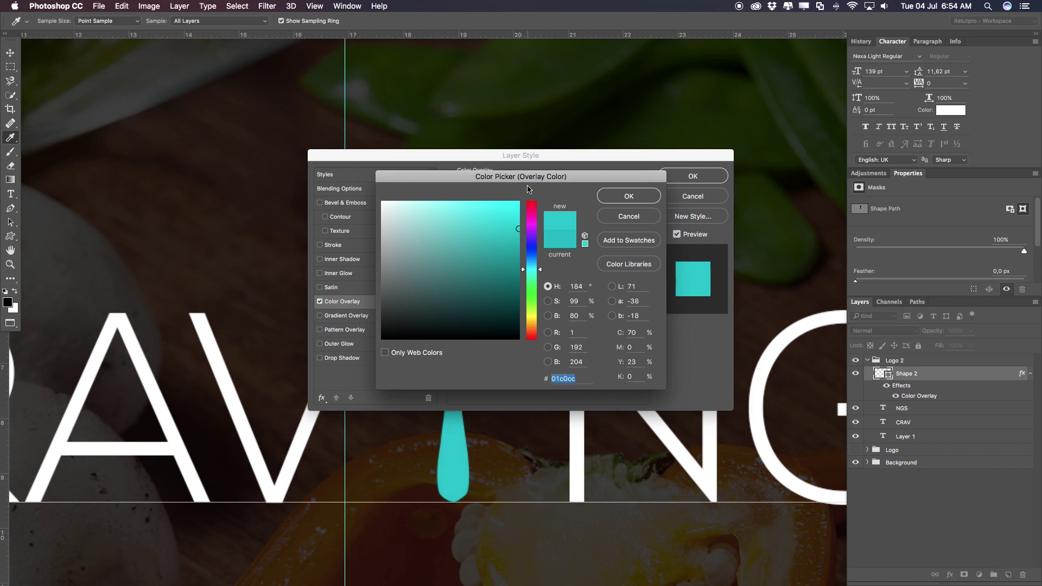
left_click_drag(520, 230, 528, 228)
left_click(530, 228)
key("super+z")
left_click(519, 232)
left_click(608, 203)
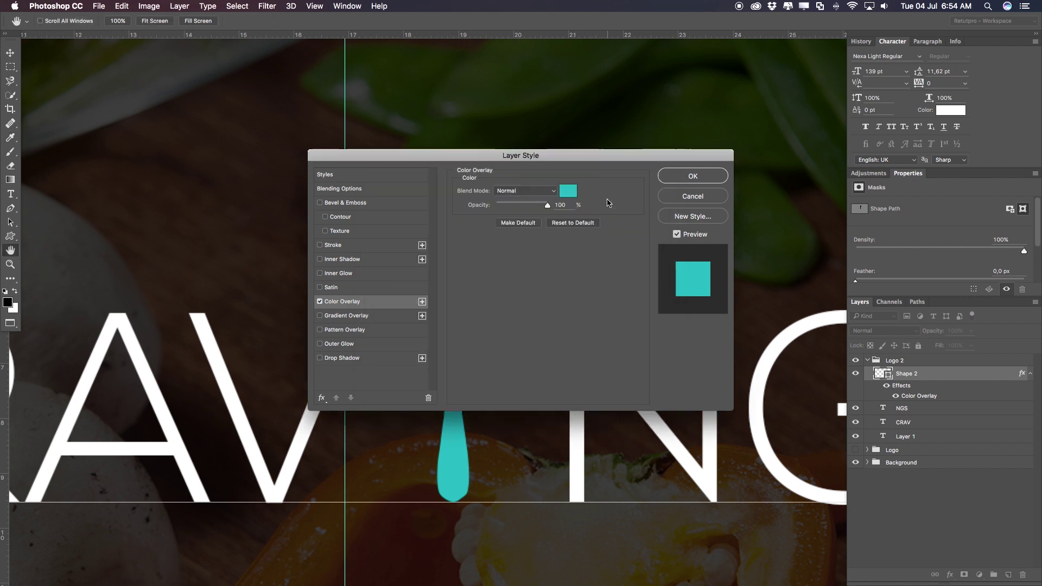
left_click(671, 182)
Shift the fork slightly down between CRAV and NGS and scale it down a little
key("z")
mouse_move(608, 277)
left_mouse_down()
mouse_move(552, 277)
mouse_move(579, 292)
mouse_move(543, 295)
mouse_move(594, 292)
left_mouse_up()
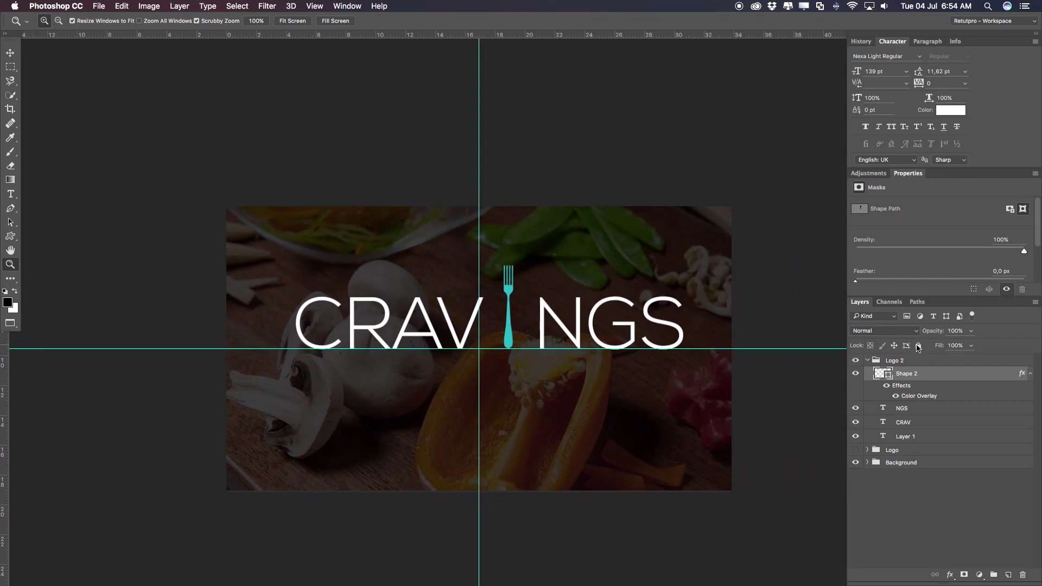
key("v")
left_click_drag(620, 287, 623, 294)
left_click_drag(543, 302, 522, 323)
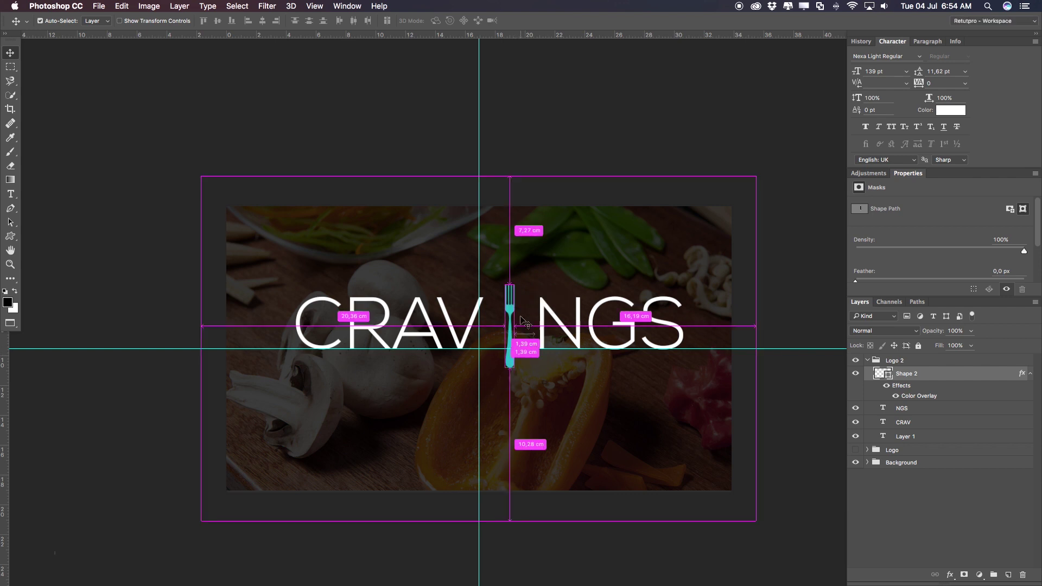
key("super+t")
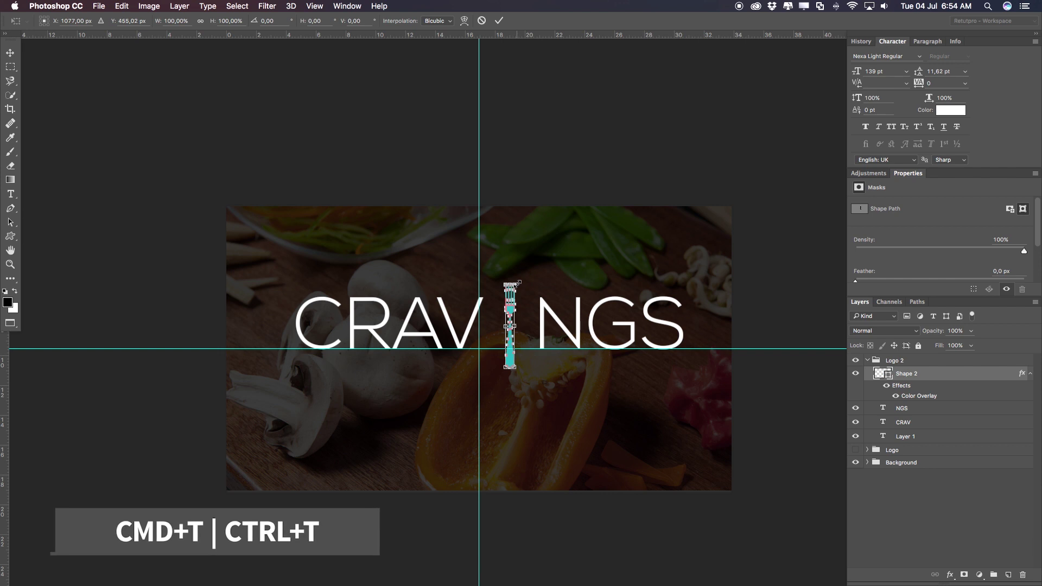
left_click_drag(517, 282, 513, 298)
key("Return")
Nudge the fork up, scale it to about 87%, and rest its handle end on the horizontal guide
key("z")
left_click(516, 315)
key("v")
key("Up")
key("Up")
key("Up")
key("Up")
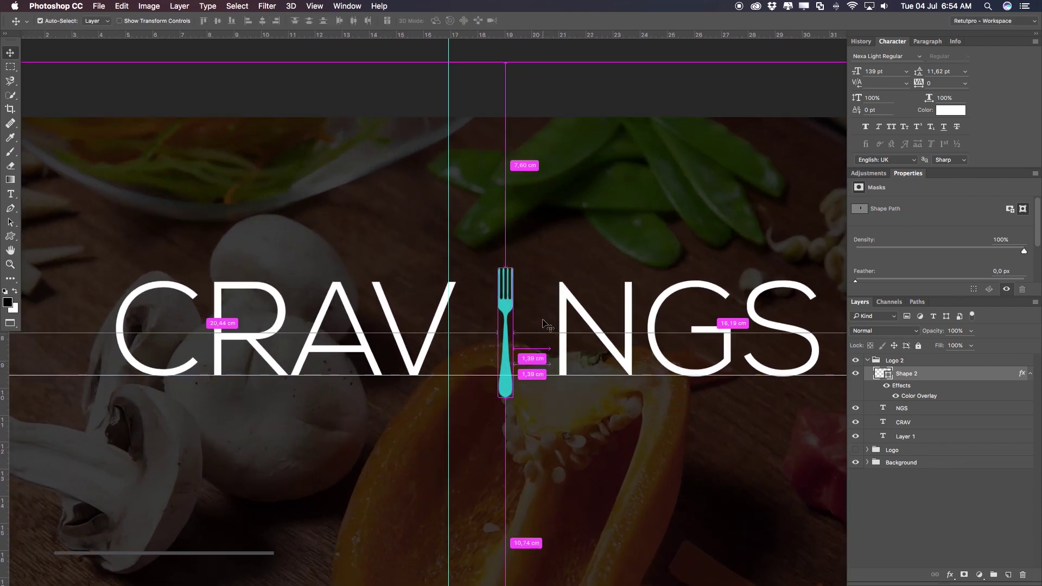
key("super+t")
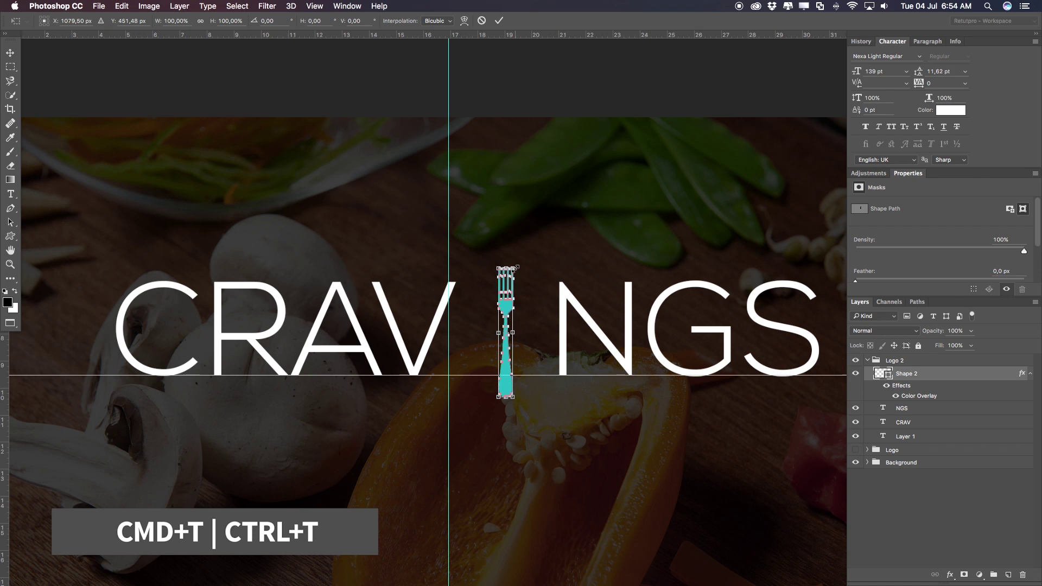
left_click_drag(514, 267, 503, 284)
left_click_drag(503, 324, 504, 302)
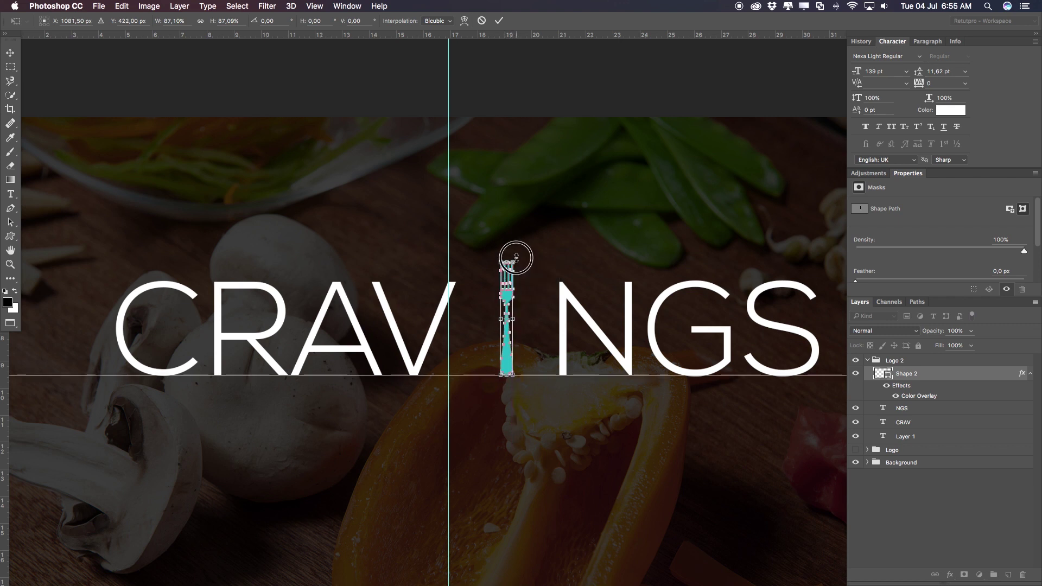
key("Return")
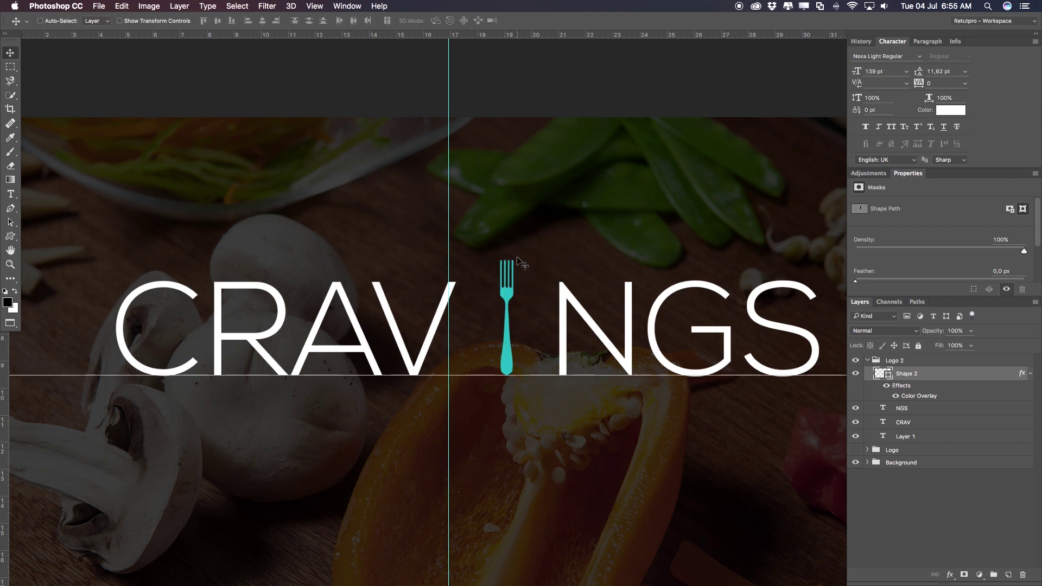
Nudge the NGS text closer to the fork until its X position is 1157 px
key("z")
left_click(530, 267, "alt")
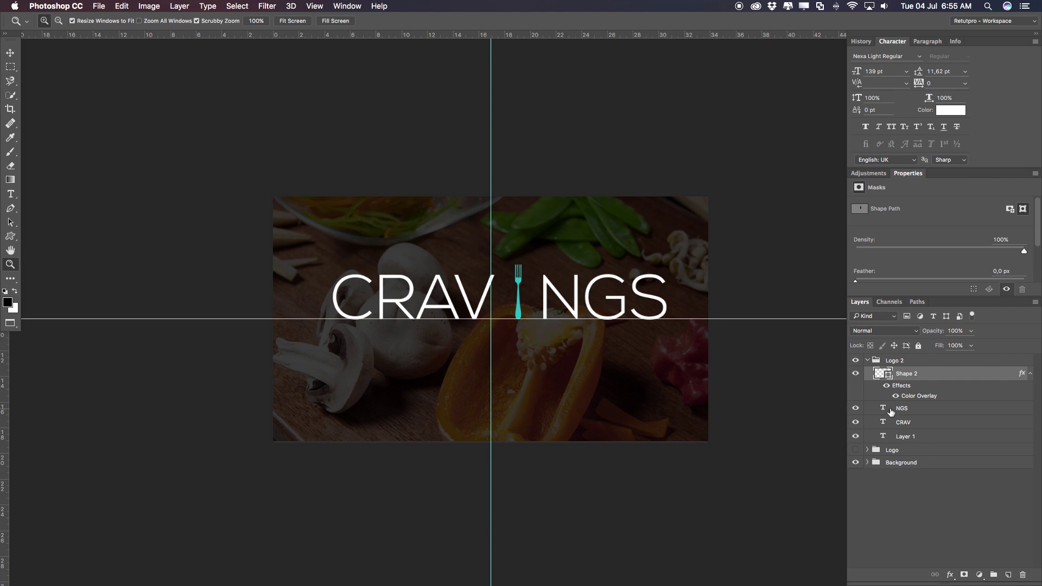
left_click(929, 413)
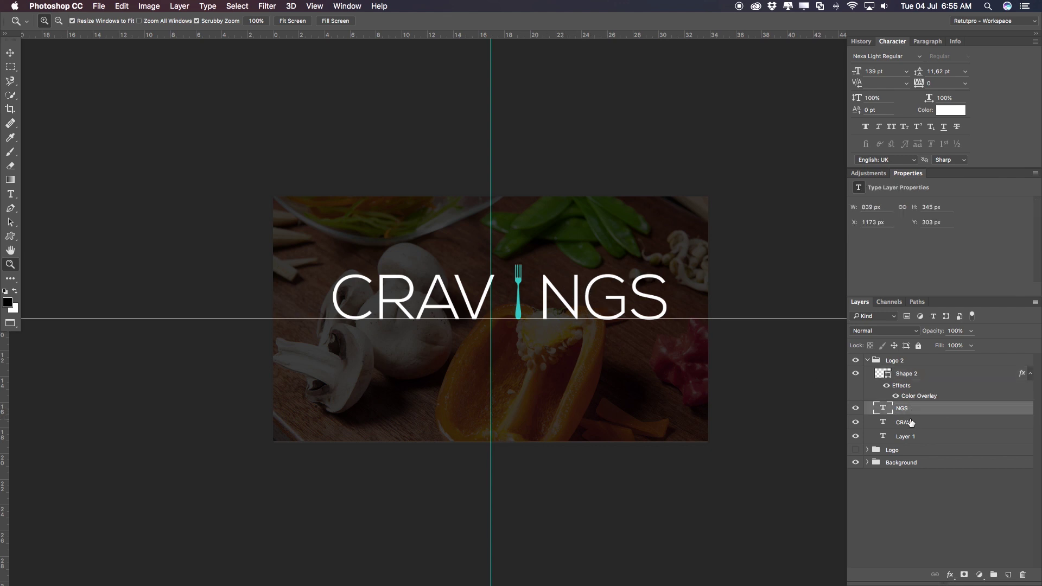
key("v")
key("Left")
key("Left")
key("Left")
key("Left")
key("Left")
key("Left")
key("Left")
key("Left")
key("Left")
key("Left")
key("Left")
key("Left")
key("Left")
key("Left")
key("Left")
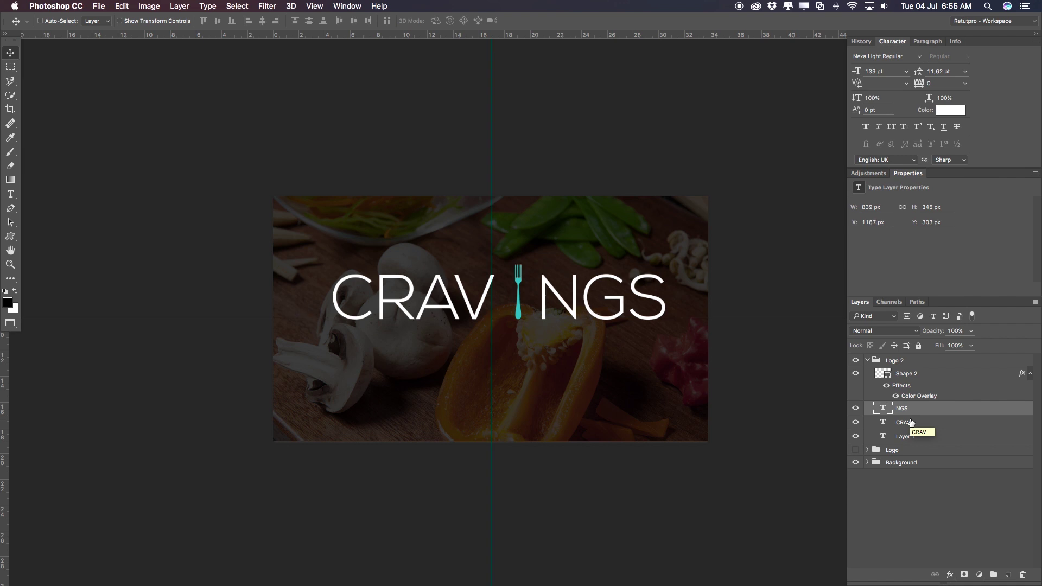
key("Left")
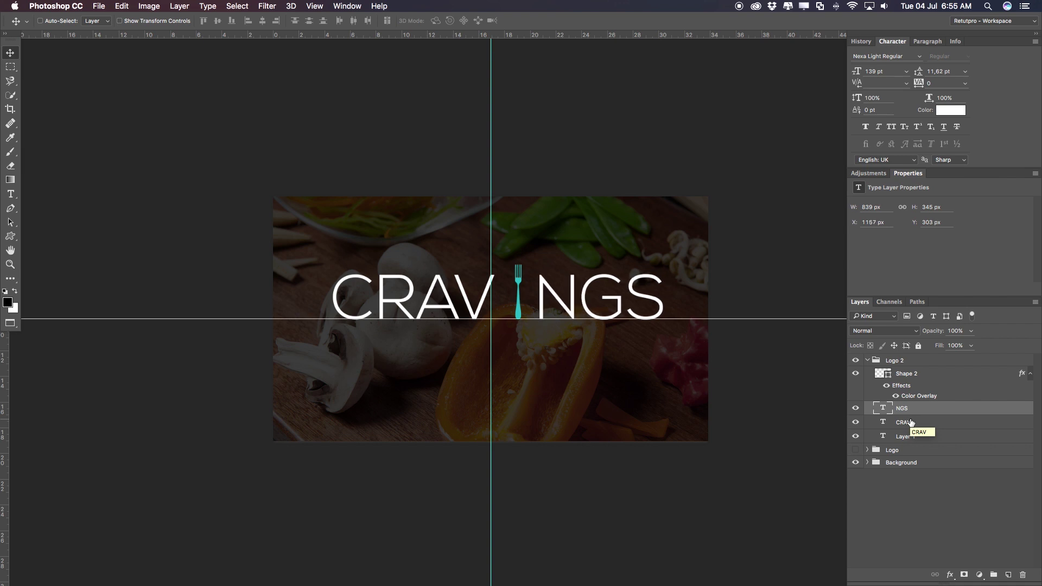
Nudge the CRAV text closer to the fork until its X position is 274 px
left_click(934, 424)
key("Right")
key("Right")
key("Right")
key("Right")
key("Right")
key("Right")
key("Right")
key("Right")
key("Right")
key("Right")
key("Right")
key("Right")
key("Right")
key("Right")
key("Right")
key("Right")
key("Right")
key("Right")
key("Right")
key("Right")
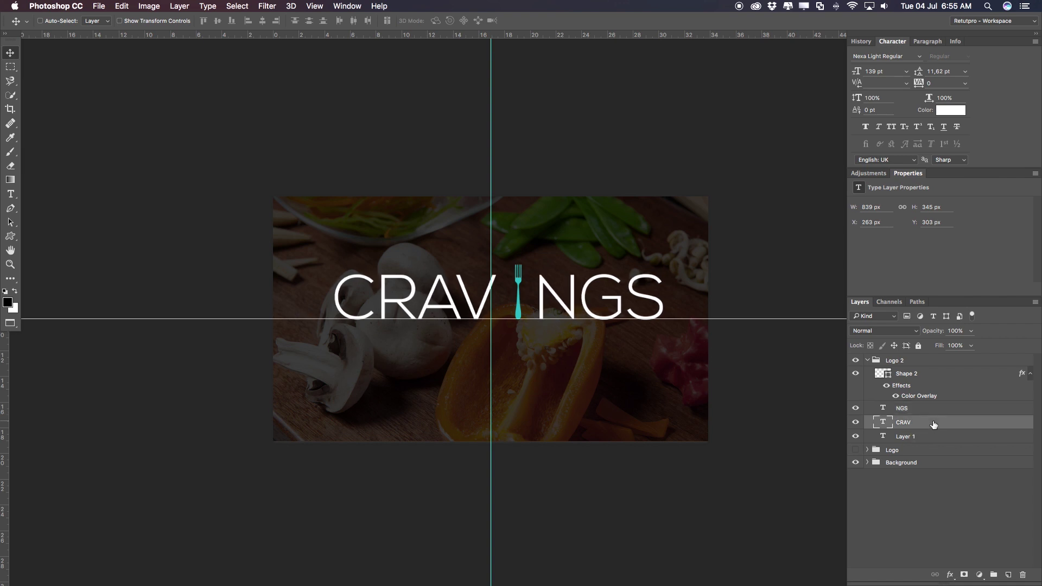
key("Left")
key("Left")
key("Left")
key("Left")
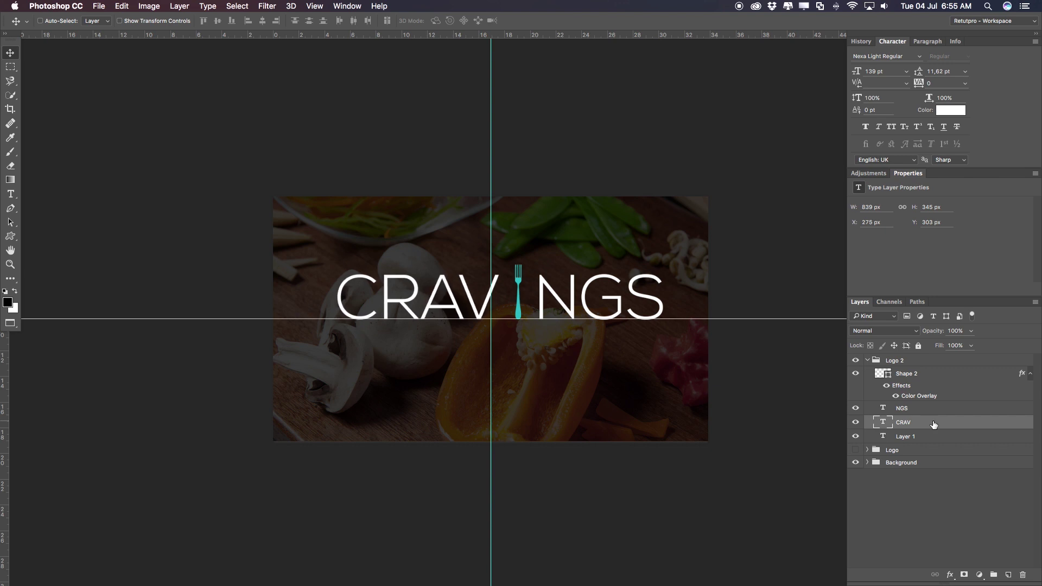
key("Left")
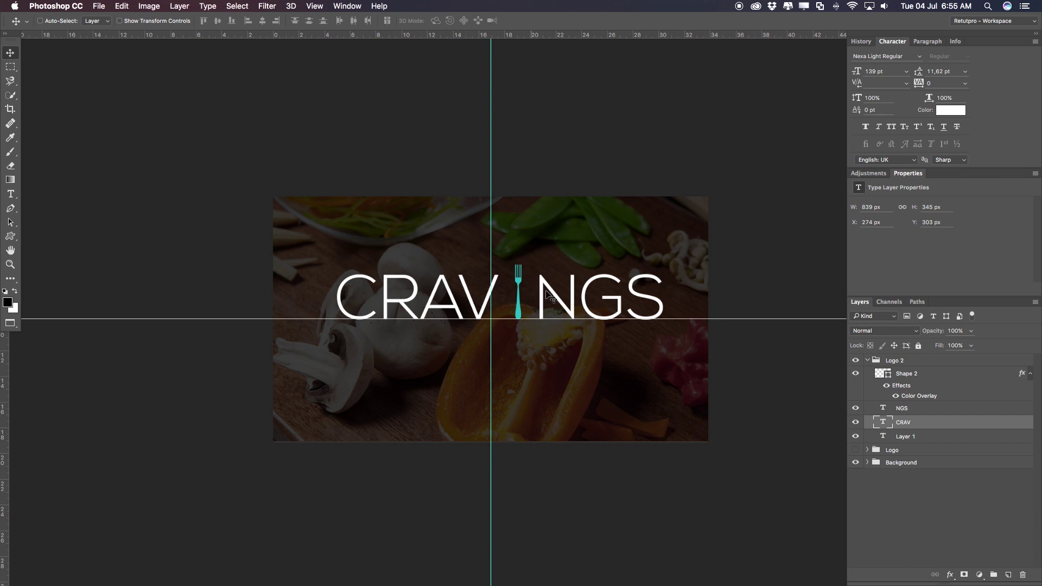
Select the Logo 2 group and move the whole logo down and left, bringing the fork close to the vertical guide
key("alt+shift+bracketright")
key("alt+shift+bracketleft")
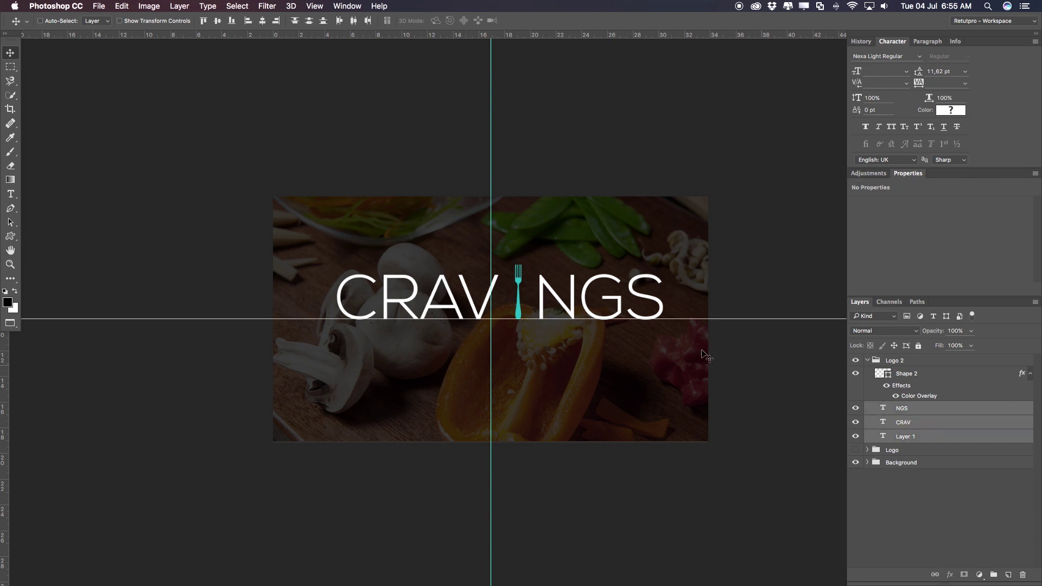
left_click(921, 374, "shift")
left_click(896, 363)
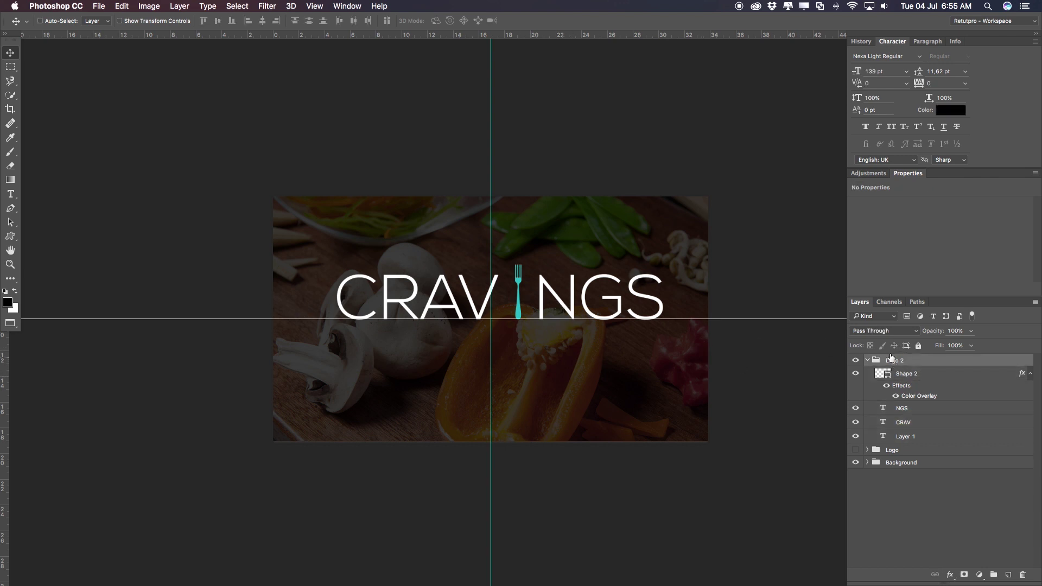
left_click_drag(517, 306, 530, 318)
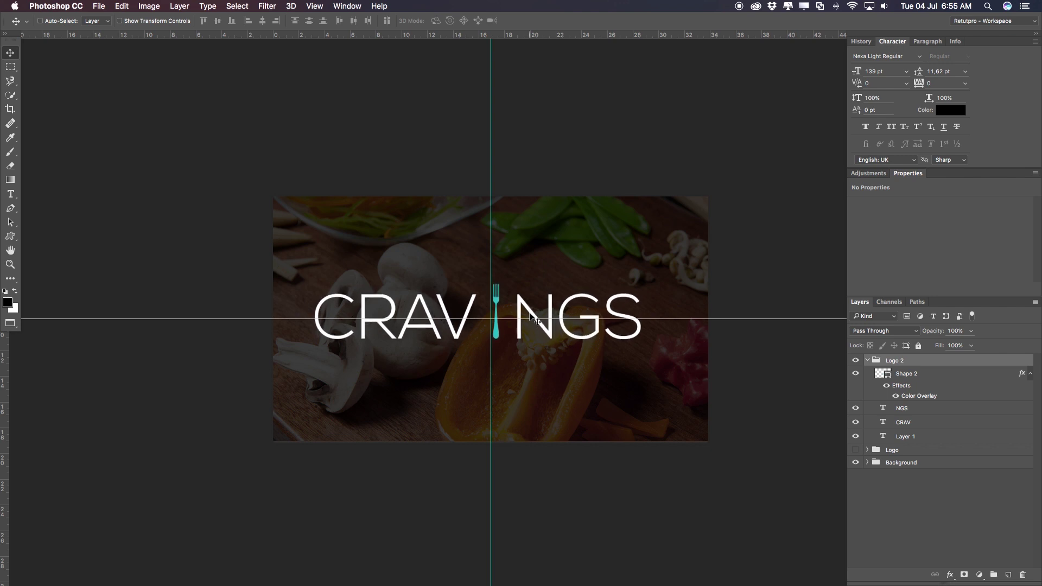
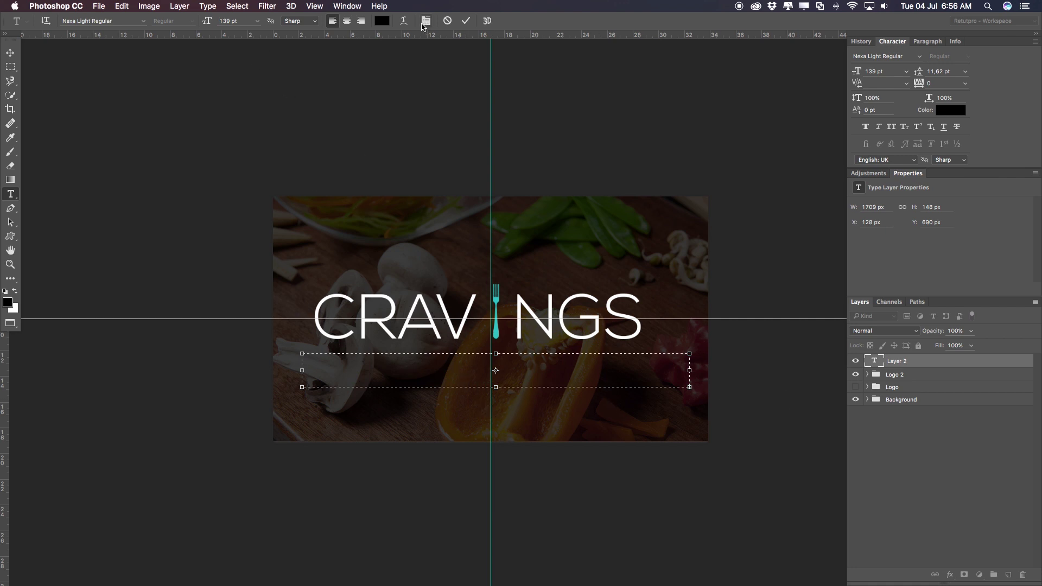
Format the CATERING text below the logo in white, 15 pt, Nexa Light Regular
left_click(382, 20)
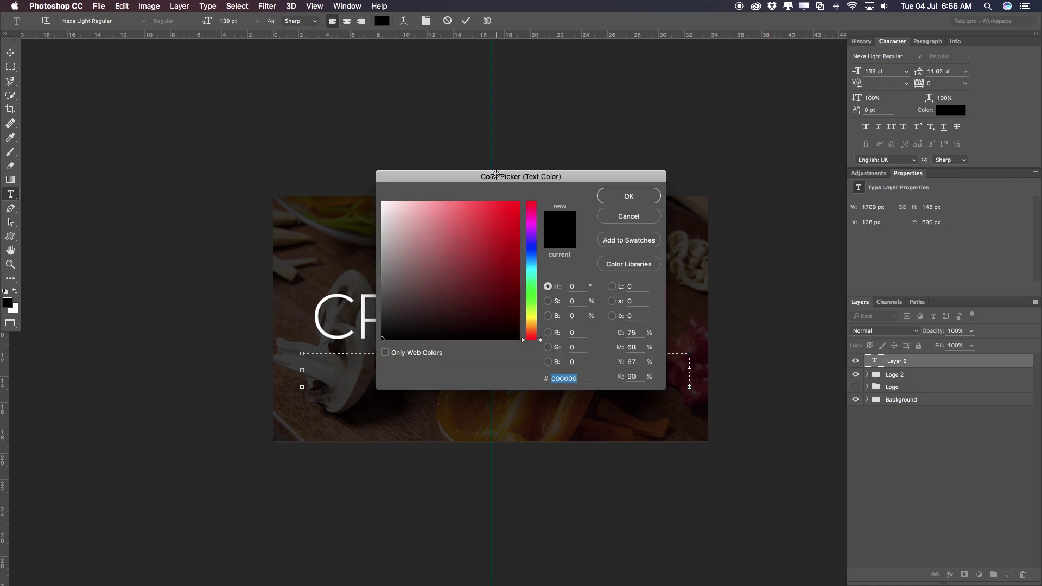
left_click_drag(433, 225, 369, 192)
left_click(621, 197)
left_click_drag(238, 21, 216, 24)
type("15")
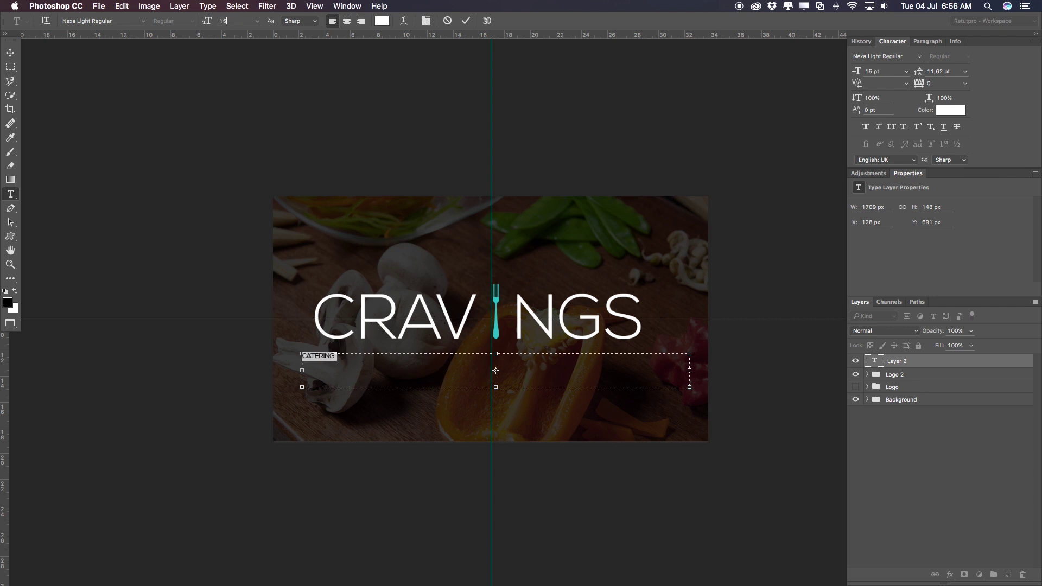
key("Return")
type("0")
left_click(143, 22)
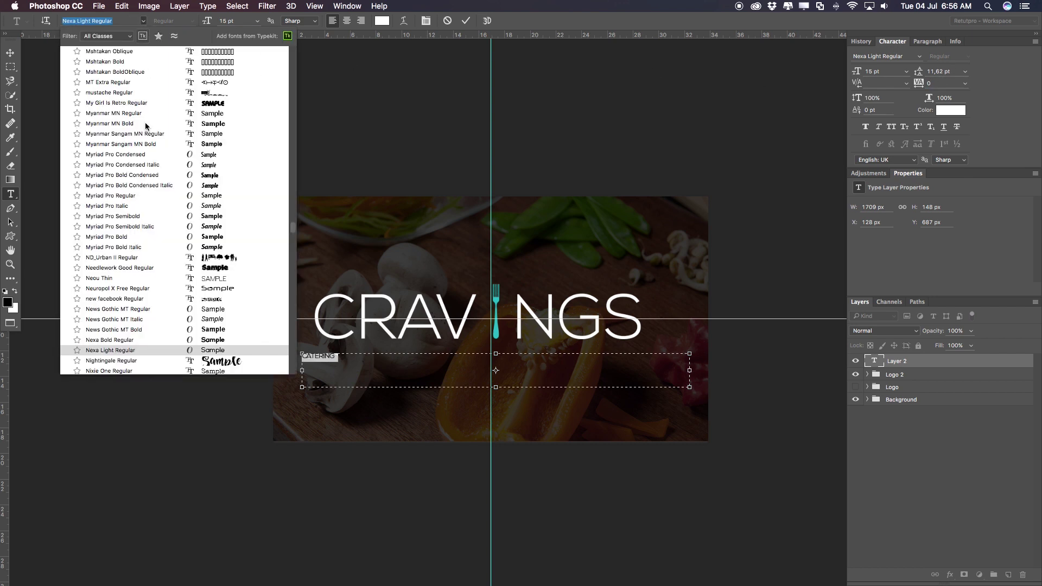
key("BackSpace")
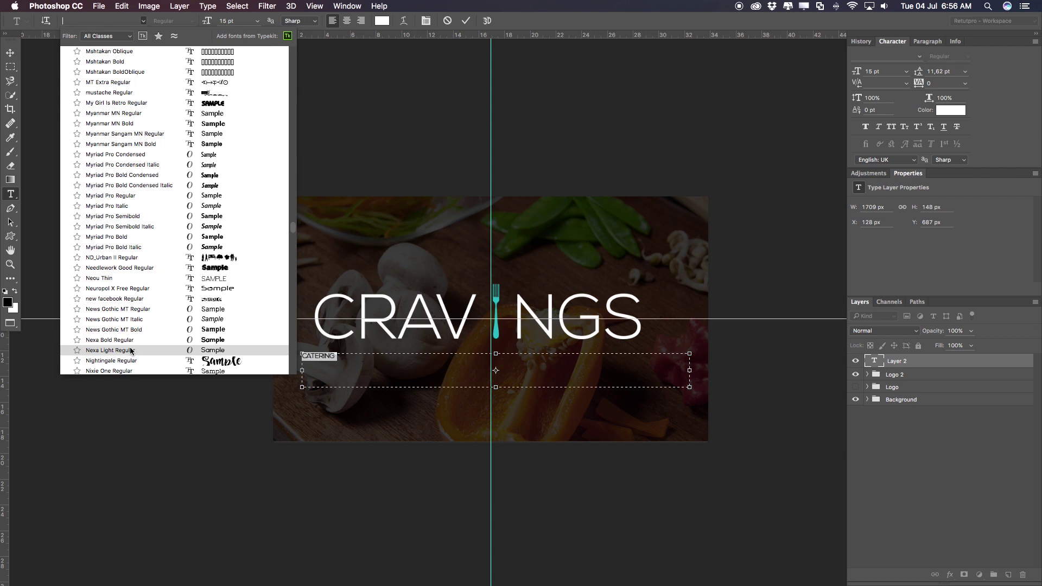
left_click(136, 352)
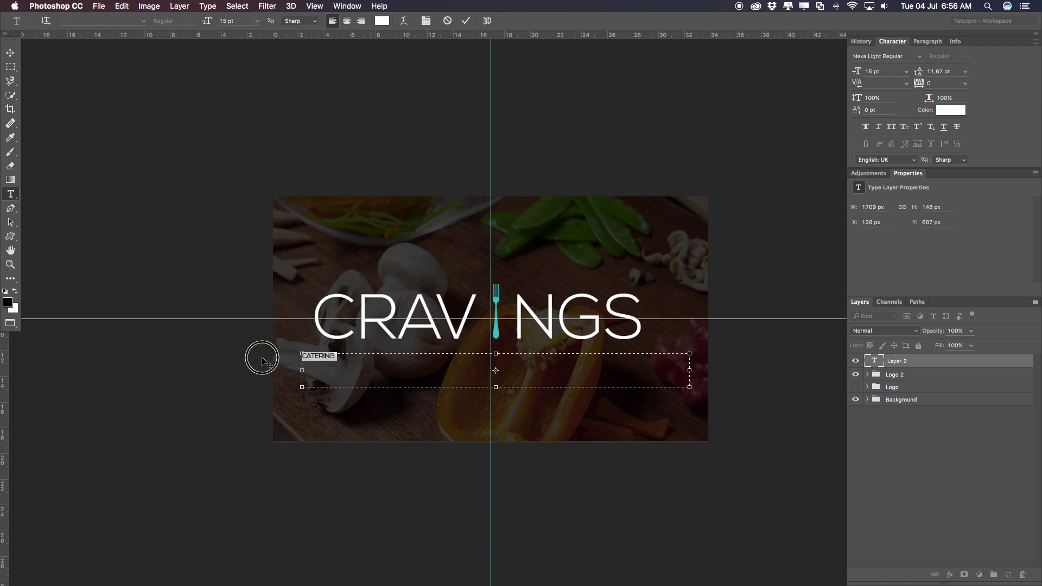
Extend the tagline to read CATERING | EVENTS | CORPORATE | PRIVATE CHEF and set its tracking to 500
left_click(314, 356)
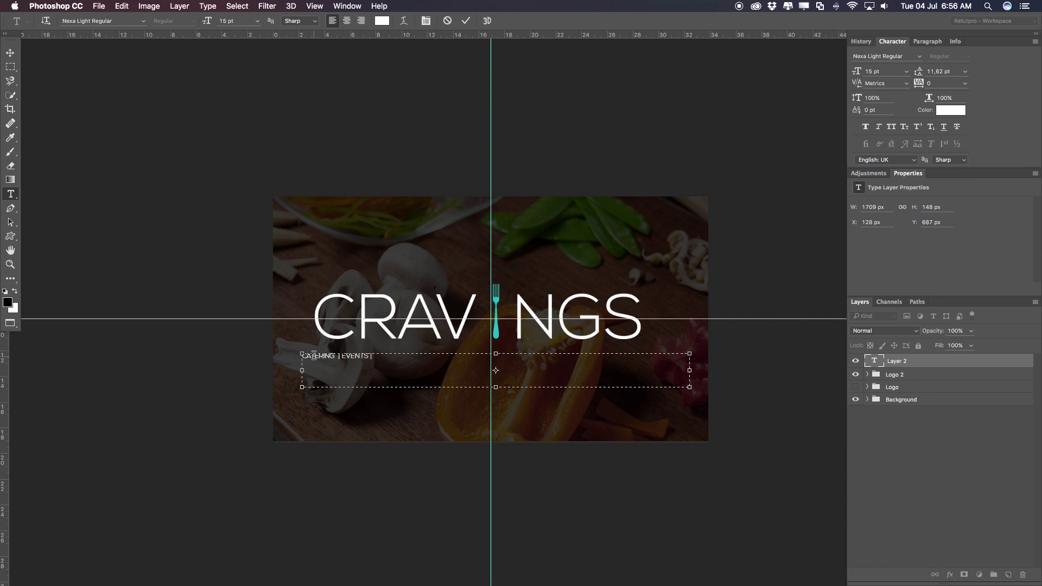
type("PORATE | PRIVATE CHEF")
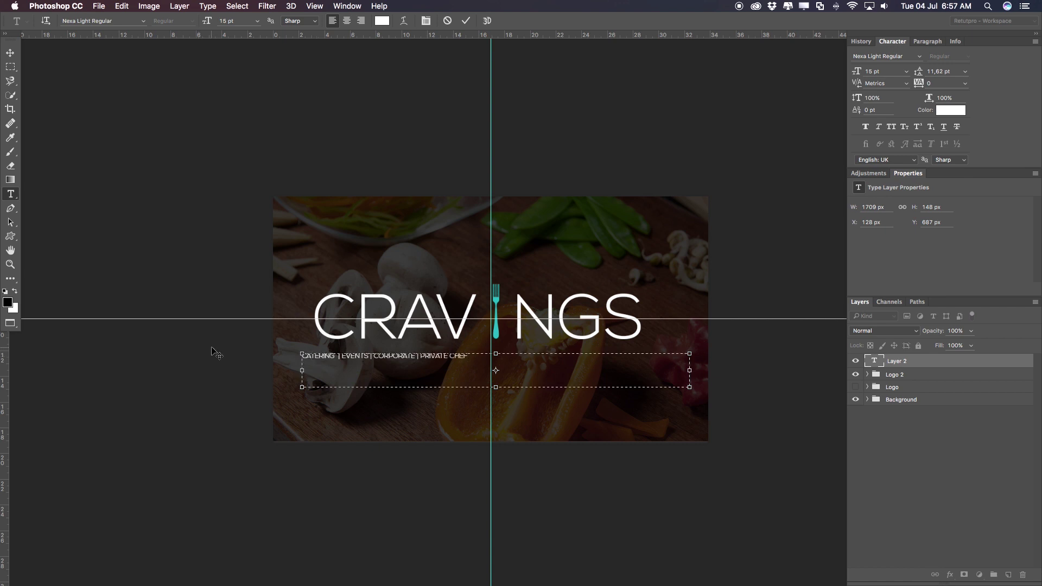
key("ctrl+a")
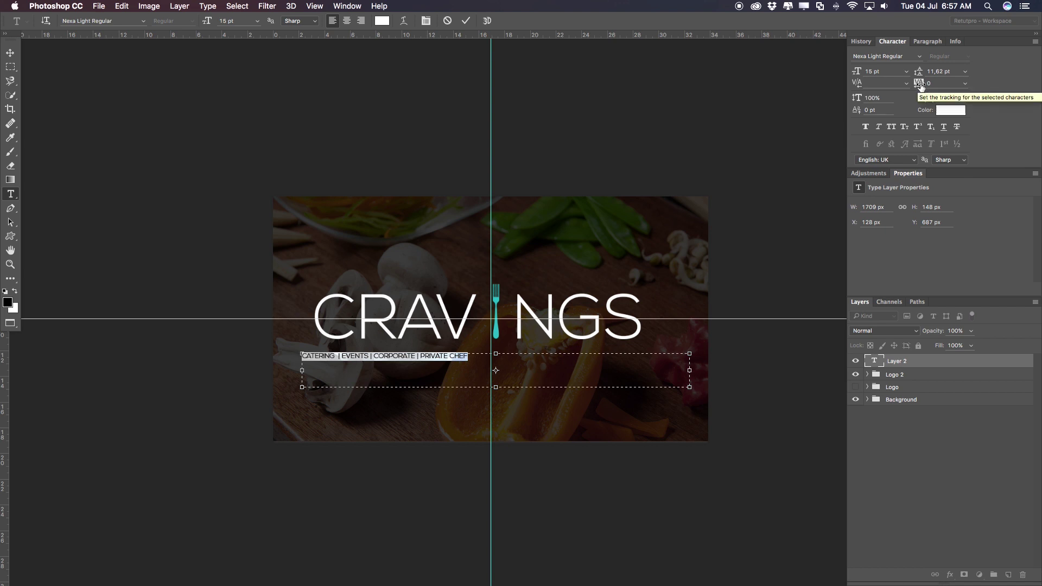
left_click(939, 82)
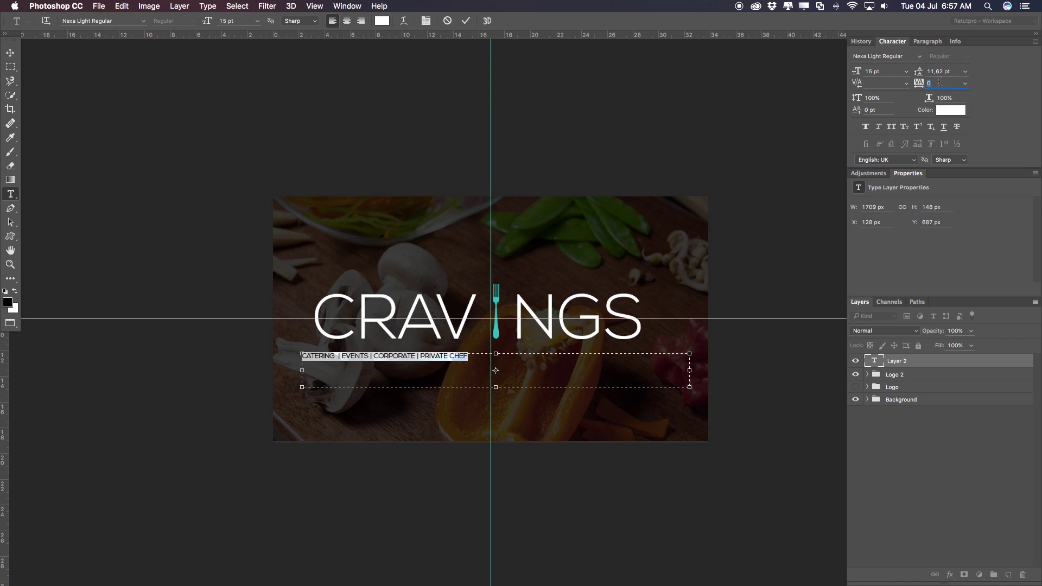
type("400")
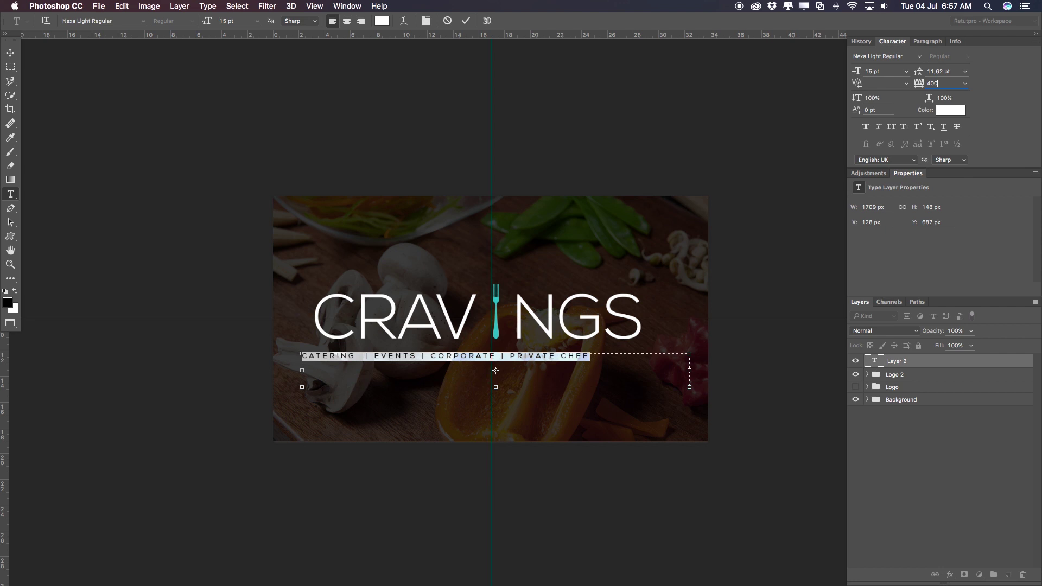
key("BackSpace")
type("5")
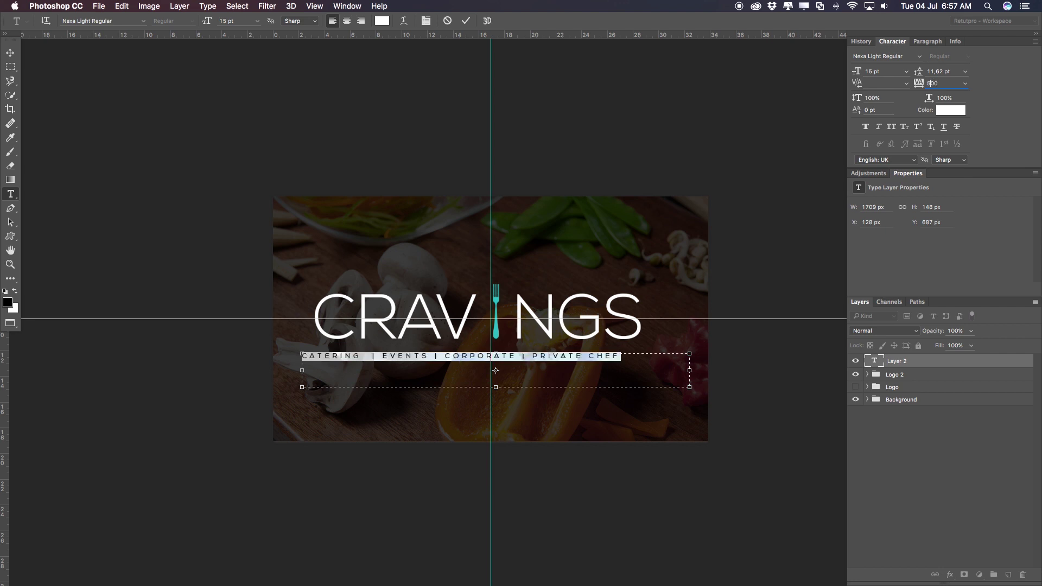
key("ctrl+Return")
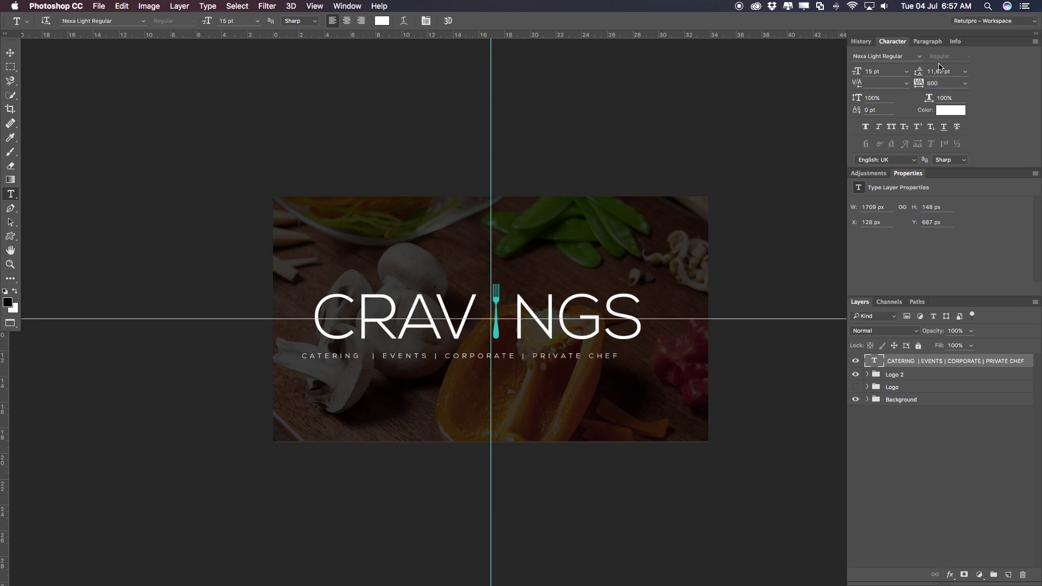
Move the services tagline up and right beneath CRAVINGS and nudge it to X 216 px, Y 665 px
left_click(11, 53)
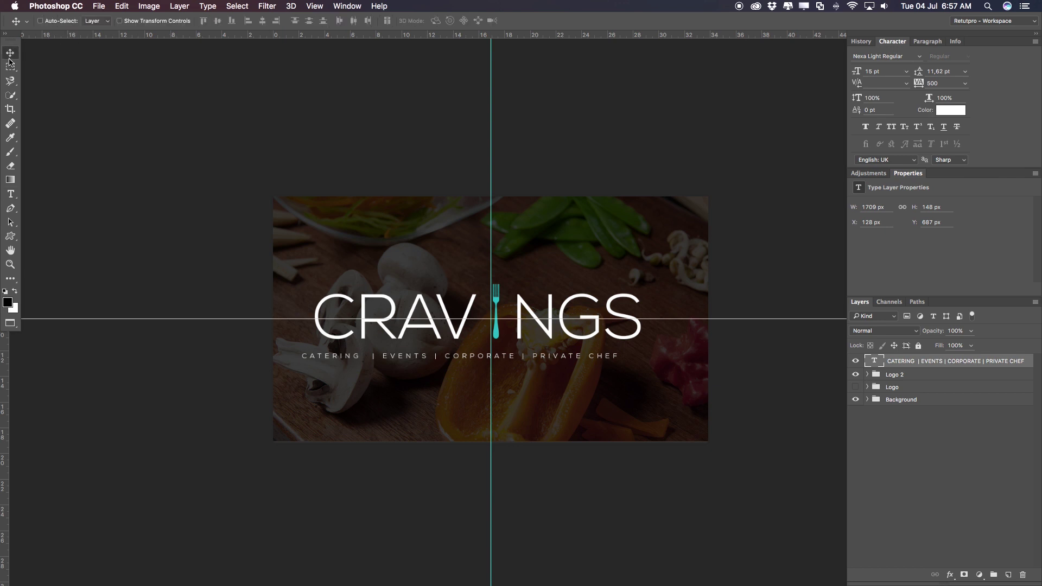
left_click_drag(444, 358, 467, 353)
key("shift+Down")
key("Left")
key("Left")
key("Left")
key("Left")
key("Left")
key("Left")
key("Left")
key("Left")
key("Left")
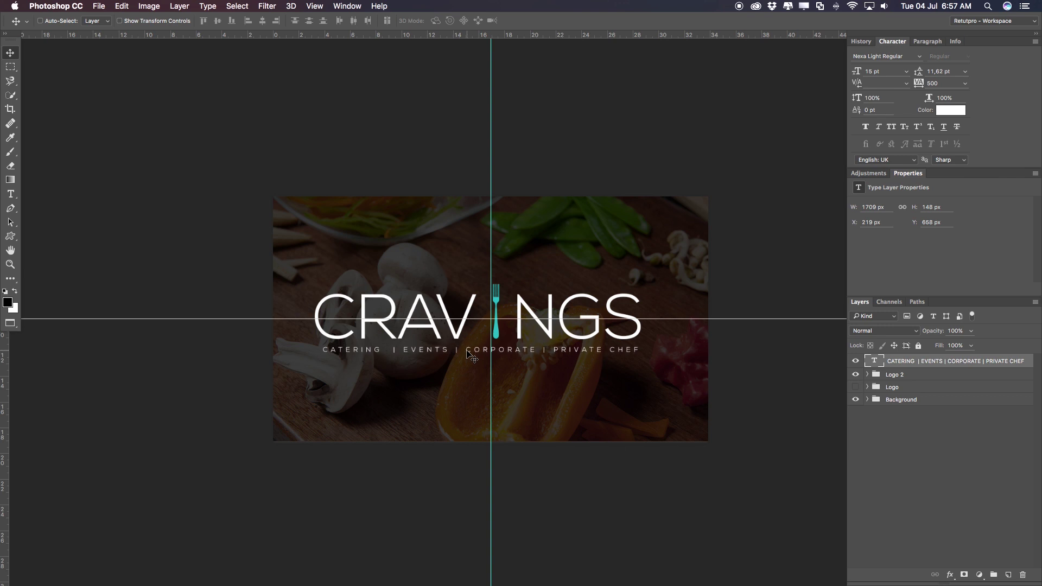
key("Up")
key("Down")
key("Down")
key("Down")
key("Down")
key("Down")
key("Down")
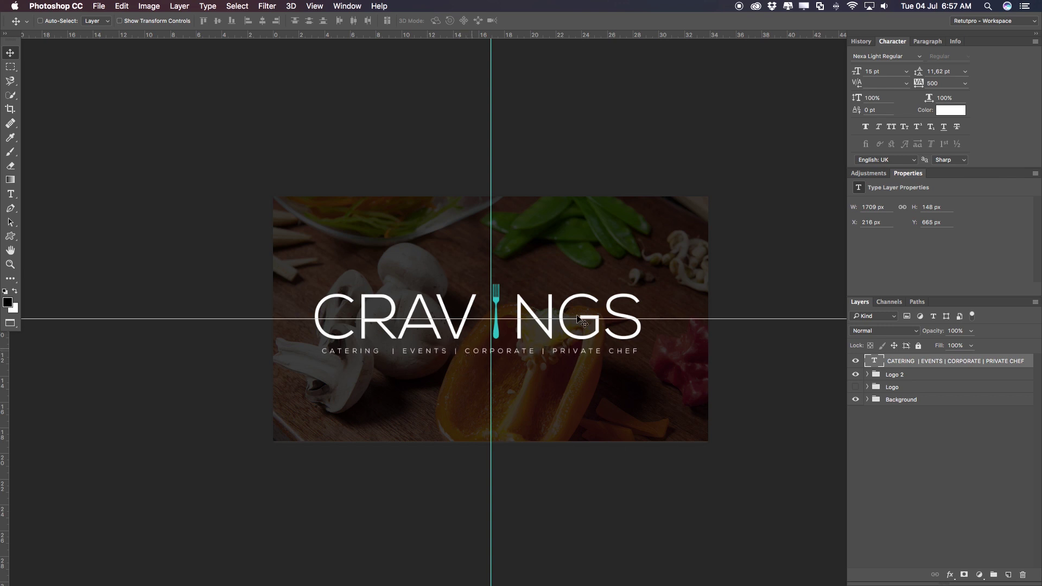
Reduce the tracking of the whole services tagline to 450
double_click(613, 351)
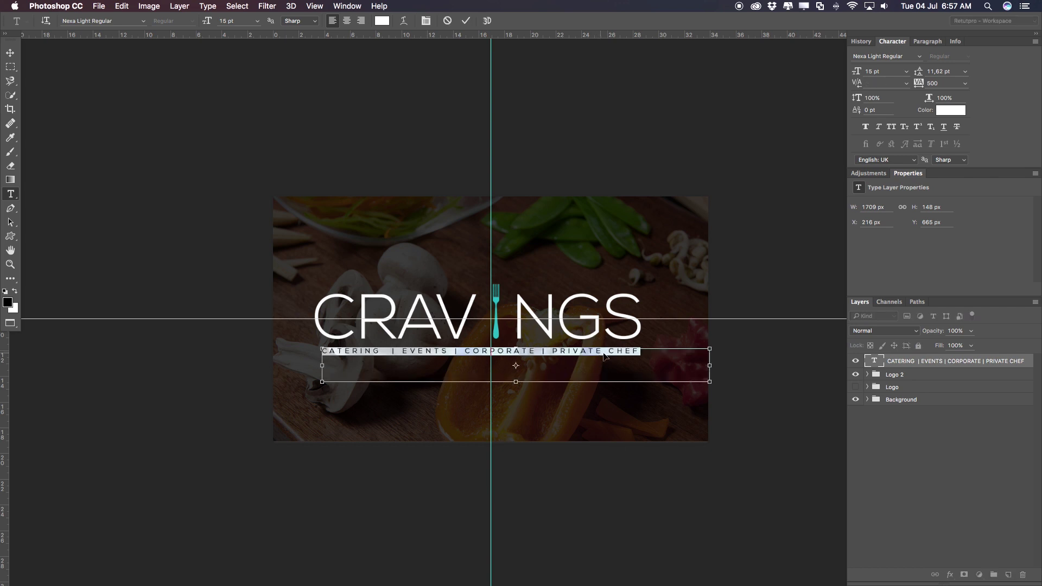
left_click(662, 350)
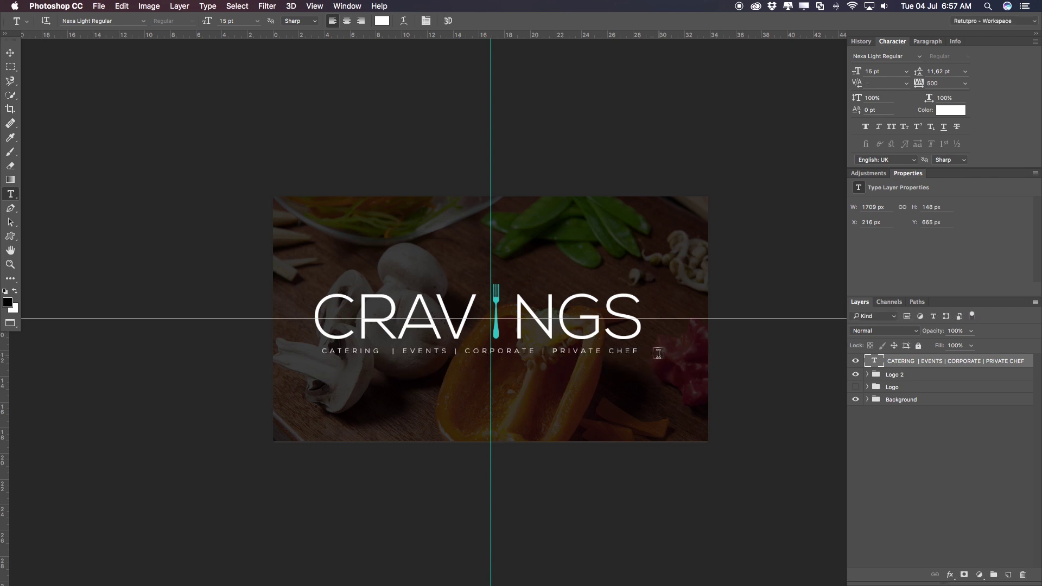
left_click_drag(635, 351, 319, 352)
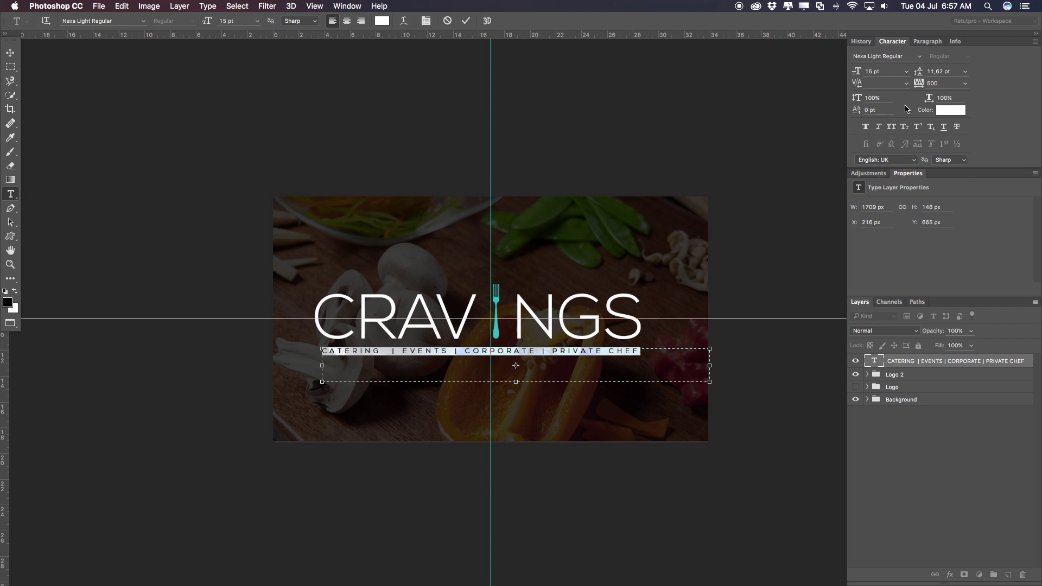
left_click(931, 83)
key("BackSpace")
key("BackSpace")
type("4")
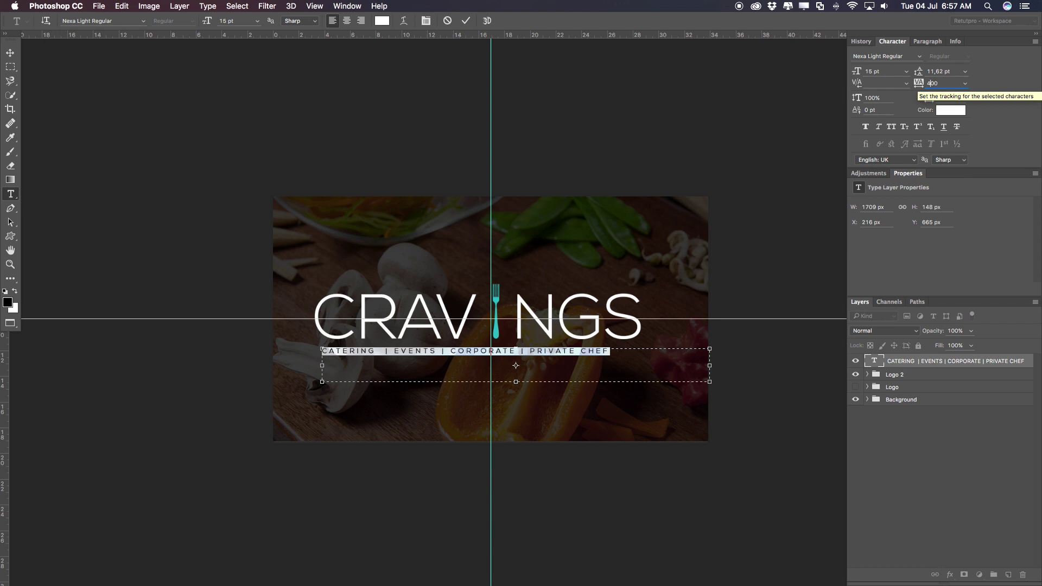
key("Delete")
type("5")
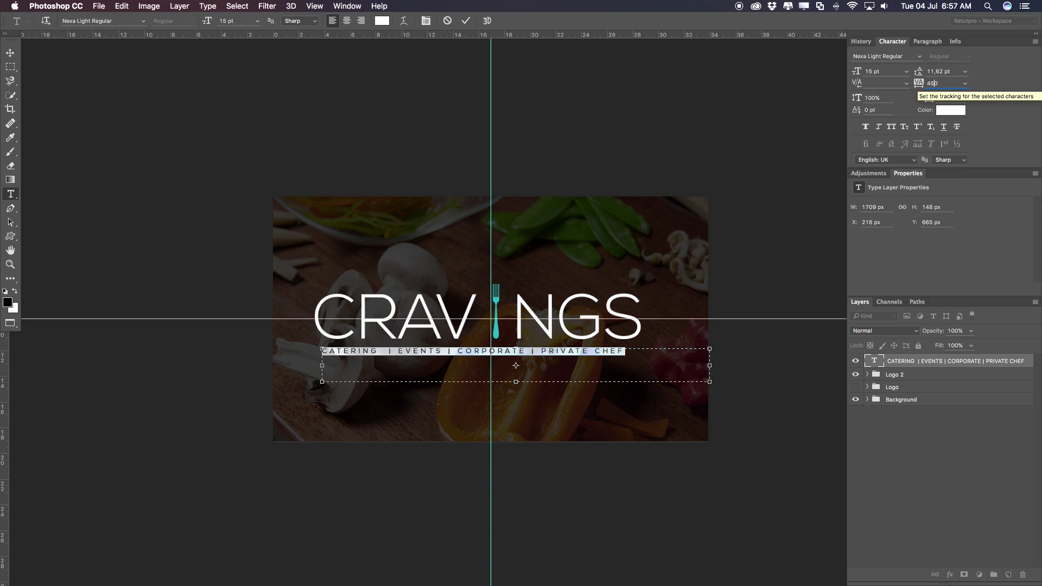
key("super+Return")
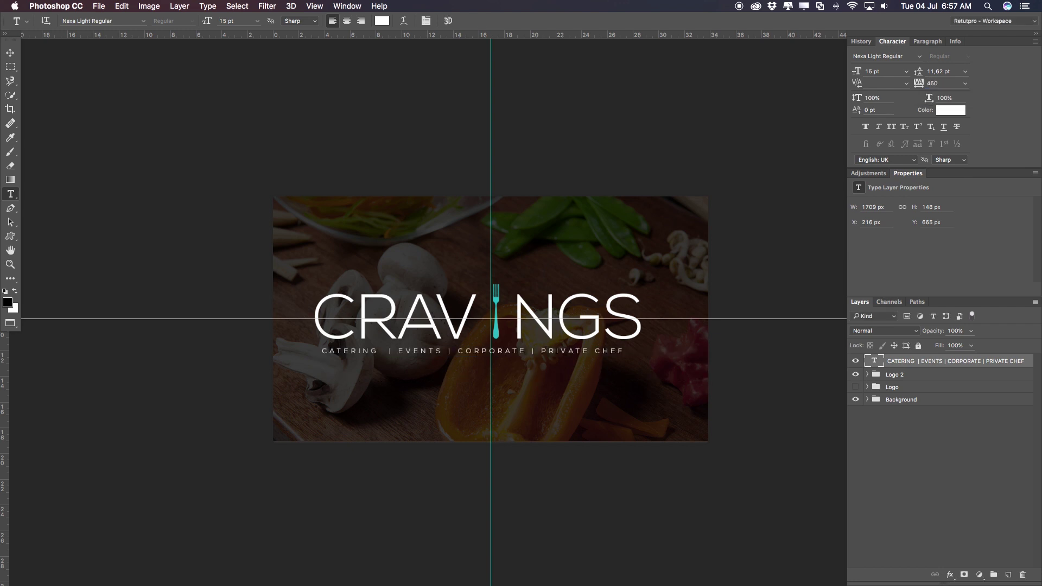
Nudge the tagline right to centre it under the logo, until its X position is 250 px
key("v")
key("Right")
key("Right")
key("Right")
key("Right")
key("Right")
key("Right")
key("Right")
key("Right")
key("Right")
key("Right")
key("Right")
key("Right")
key("Right")
key("Right")
key("Right")
key("Right")
key("Right")
key("Right")
key("Right")
key("Right")
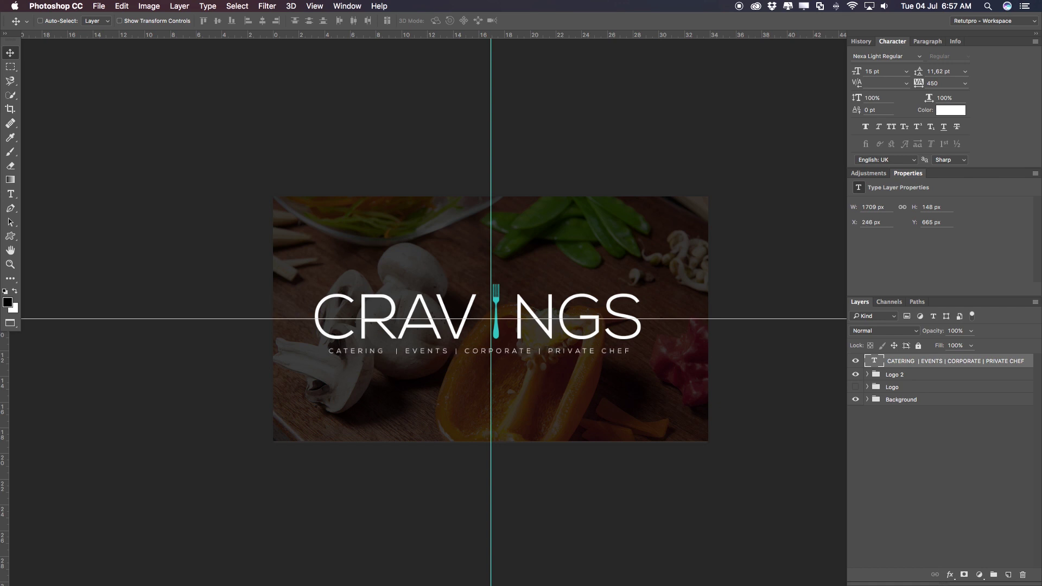
Clear all guides from the canvas
key("z")
left_click_drag(514, 322, 599, 322)
left_click(315, 6)
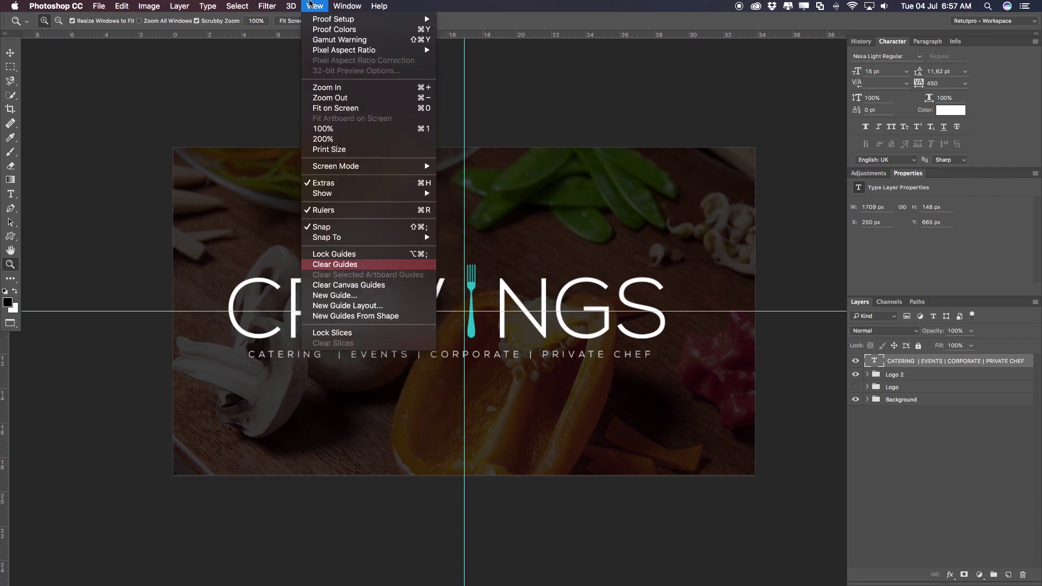
left_click(335, 264)
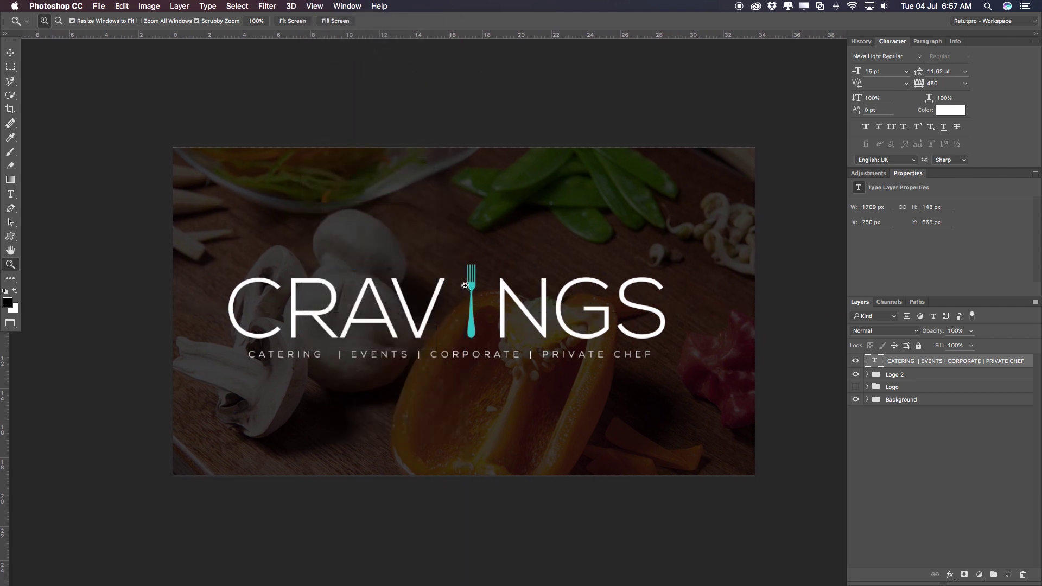
Expand the Logo 2 group and place the tagline layer inside it, above the fork shape
left_click(470, 287, "alt")
left_click(470, 287, "alt")
left_click(470, 287, "alt")
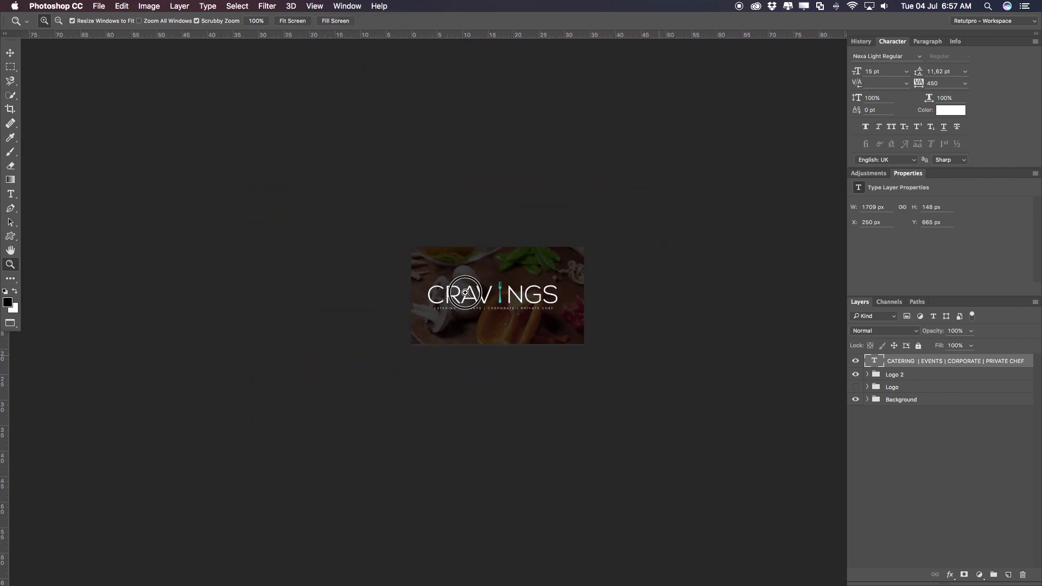
left_click(520, 297)
left_click(535, 296)
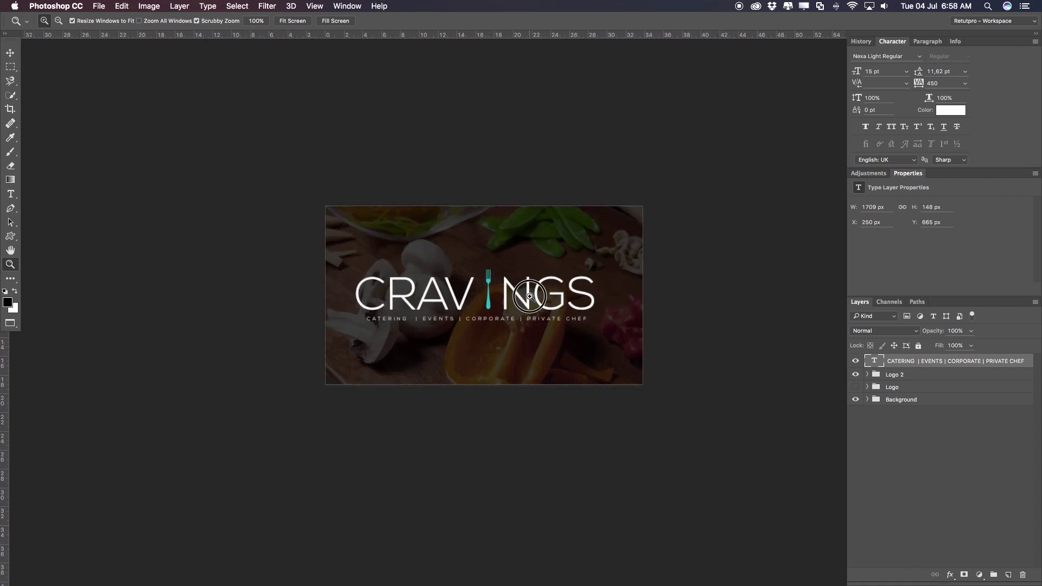
left_click(868, 374)
mouse_move(907, 363)
left_mouse_down()
mouse_move(920, 380)
mouse_move(897, 377)
left_mouse_up()
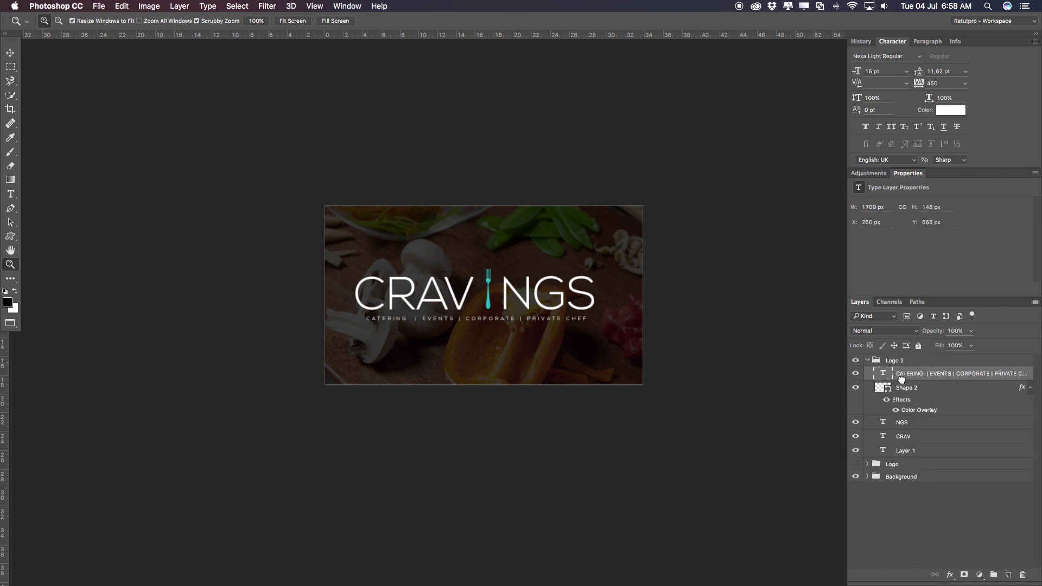
Nudge the NGS text left, closer to the fork, until its X position is 1051 px
left_click(906, 423)
key("v")
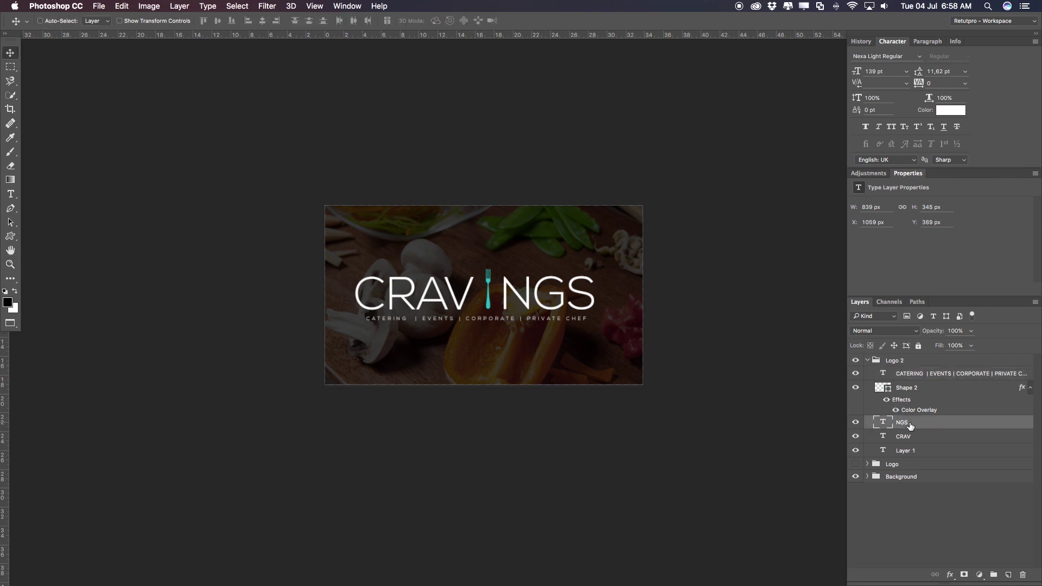
key("Left")
key("Left")
key("Left")
key("Left")
key("Left")
key("Left")
key("Left")
key("Left")
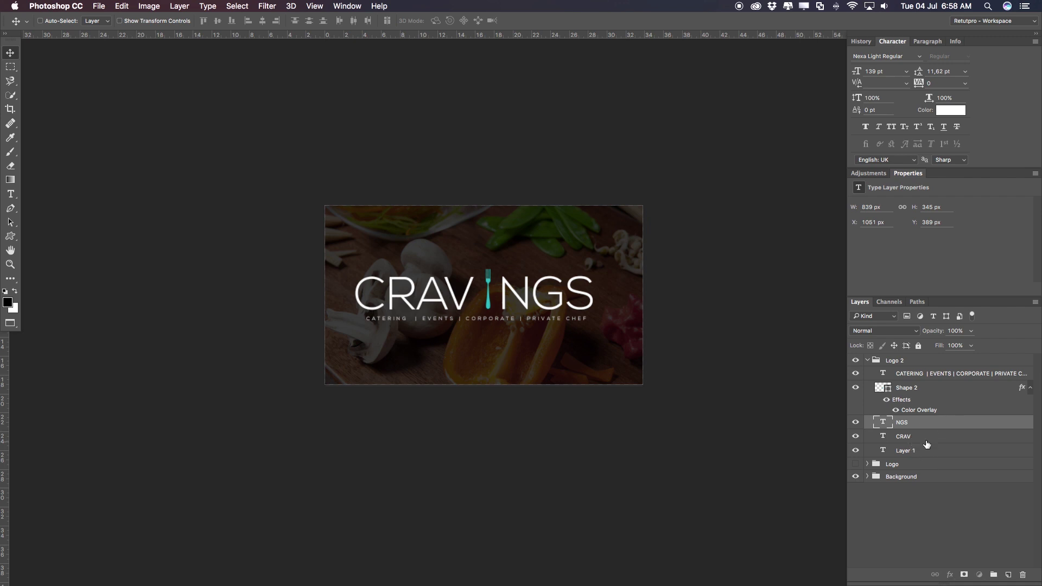
Nudge the CRAV text right, closer to the fork, until its X position is 196 px
left_click(927, 440)
key("Right")
key("Right")
key("Right")
key("Right")
key("Right")
key("Right")
key("Right")
key("Right")
key("Right")
key("Right")
key("Right")
key("Right")
key("Right")
key("Right")
key("Right")
key("Right")
key("Right")
key("Right")
key("Right")
key("Right")
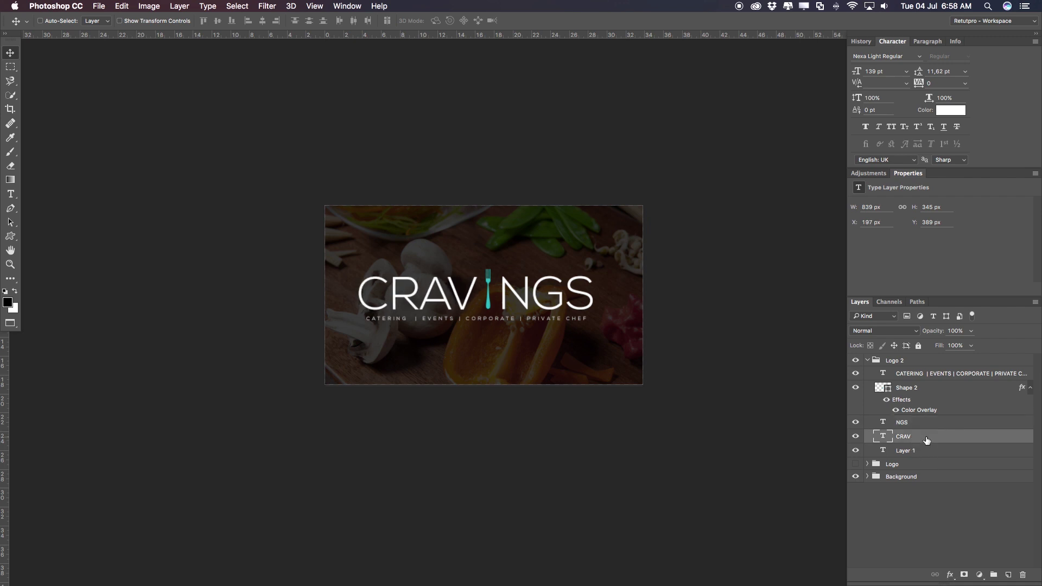
key("Left")
key("z")
left_click(525, 282)
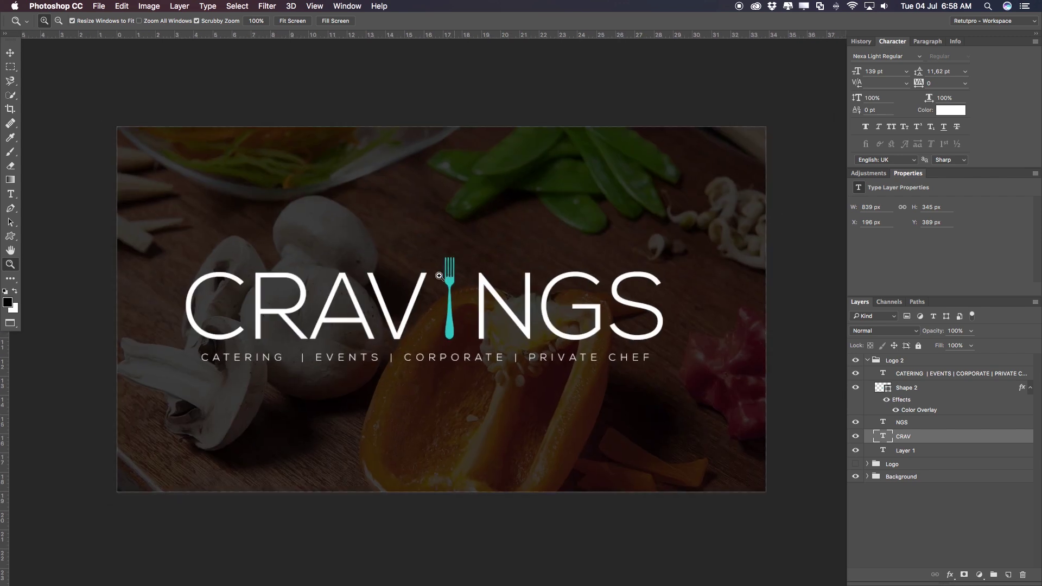
left_click(452, 296, "alt")
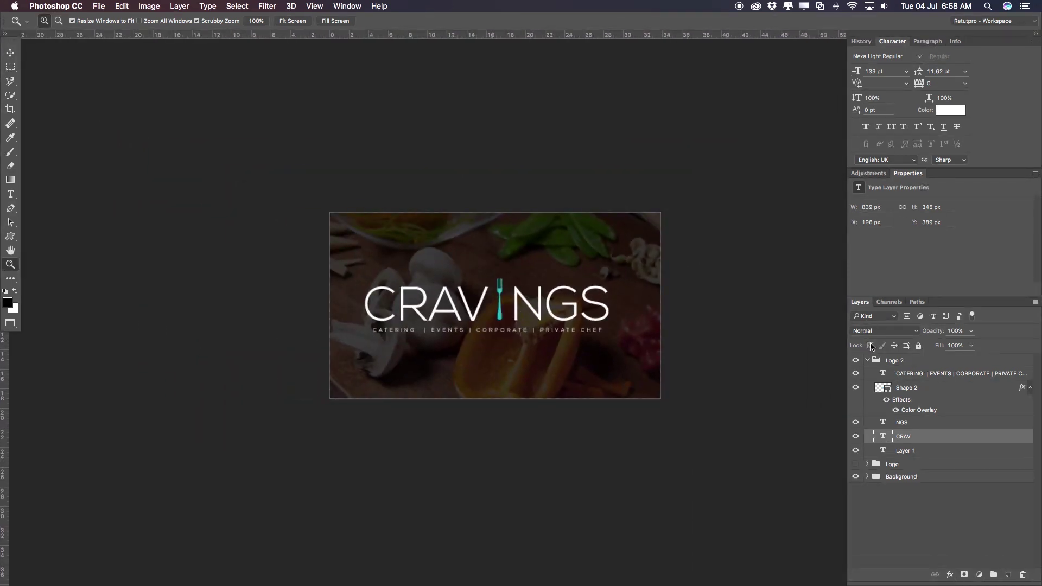
Collapse the Logo 2 group and shift the logo slightly to the right on the canvas
left_click(867, 360)
key("v")
left_click_drag(624, 337, 628, 337)
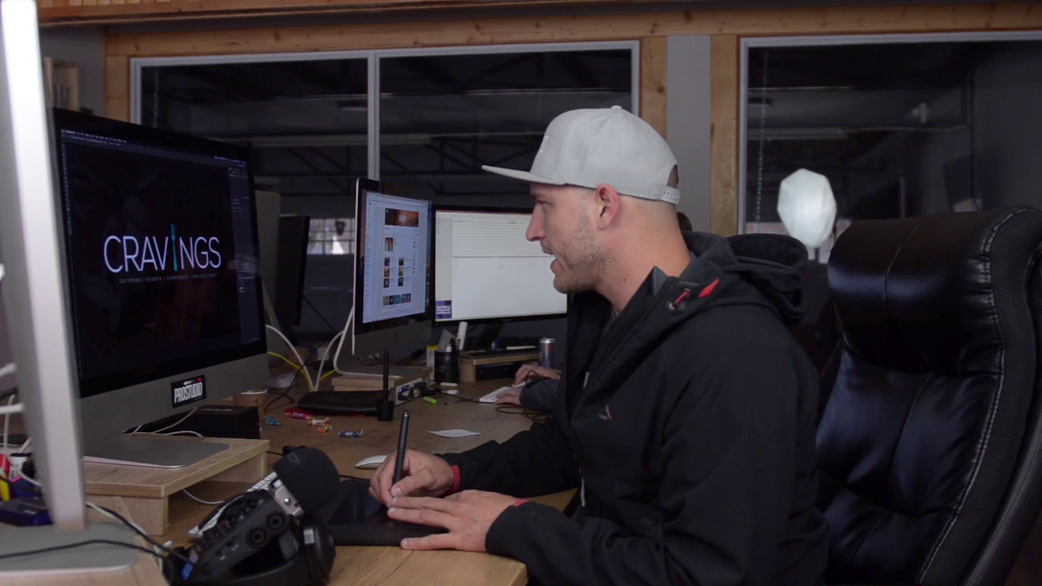